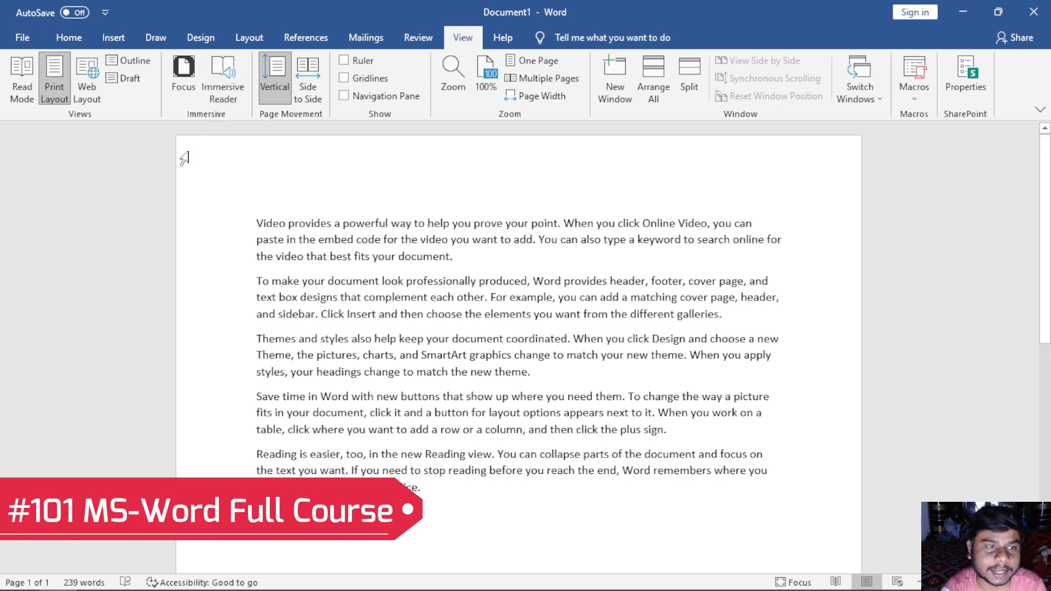
# Step: Preview the sample text in Focus mode, then return to the normal layout
pyautogui.click(184, 83)
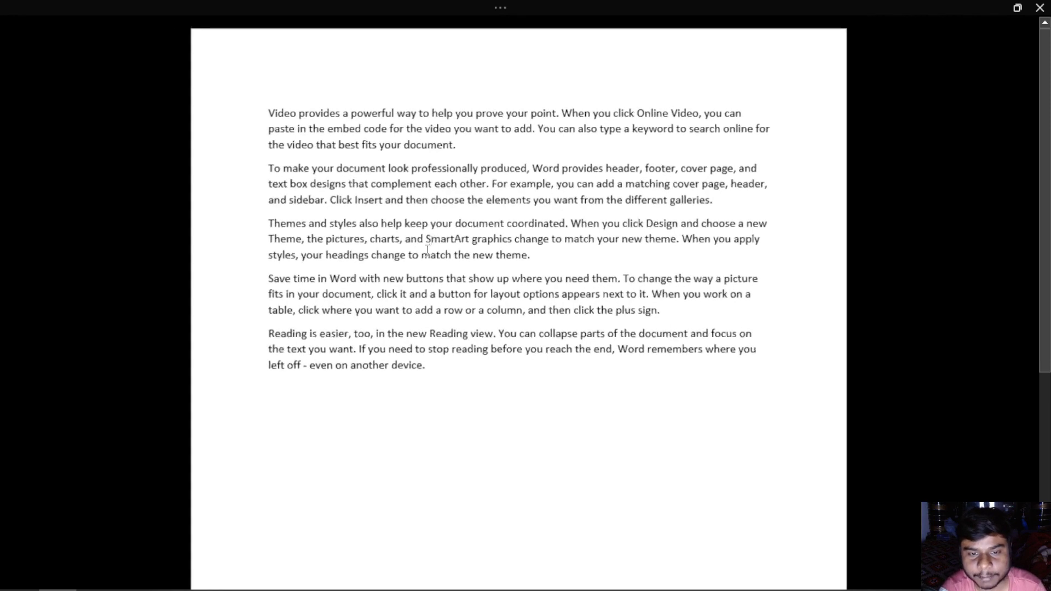
pyautogui.scroll(5, 429, 251)
pyautogui.scroll(-3, 325, 584)
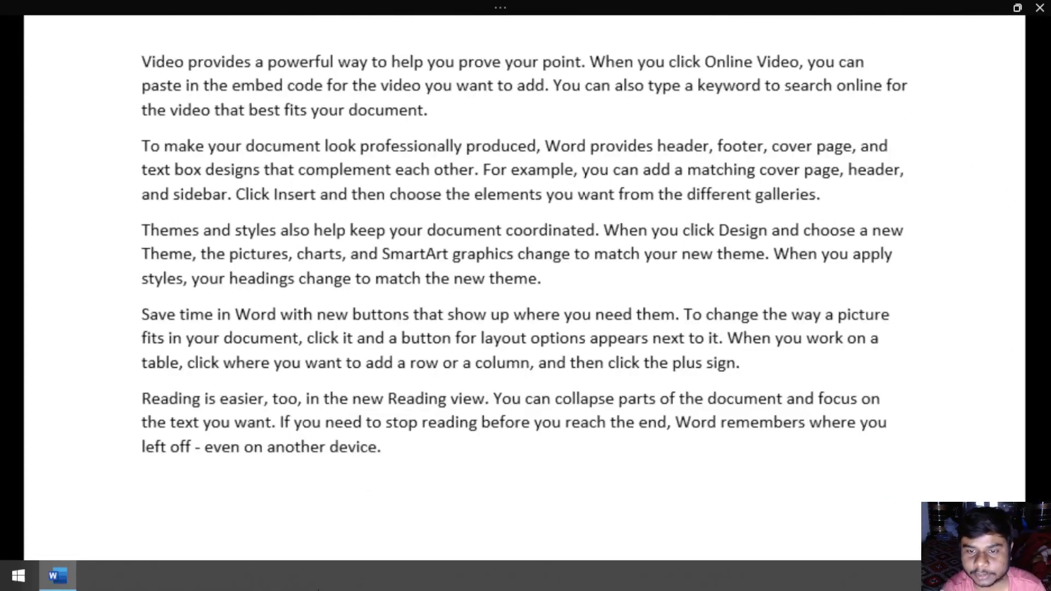
pyautogui.scroll(-2, 375, 488)
pyautogui.scroll(-2, 410, 370)
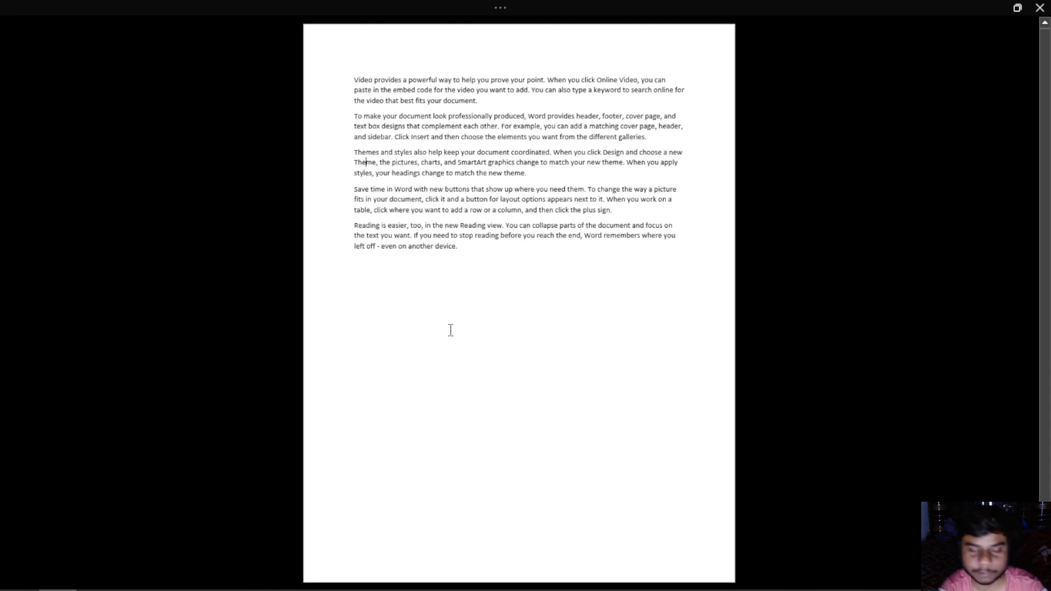
pyautogui.press('Escape')
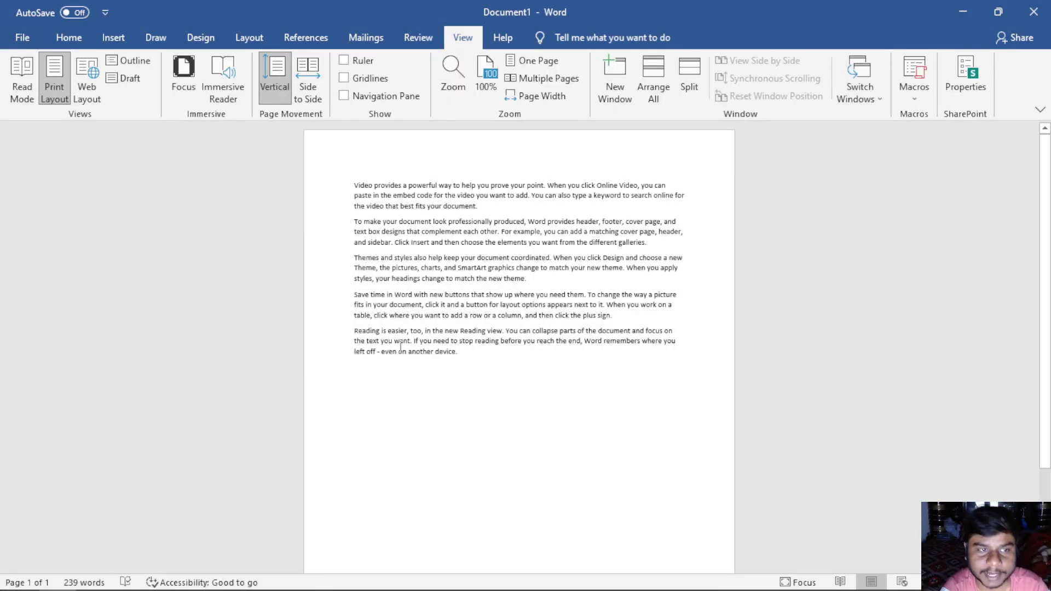
# Step: Open the text in Immersive Reader and try the Very Narrow and Moderate column widths
pyautogui.click(224, 97)
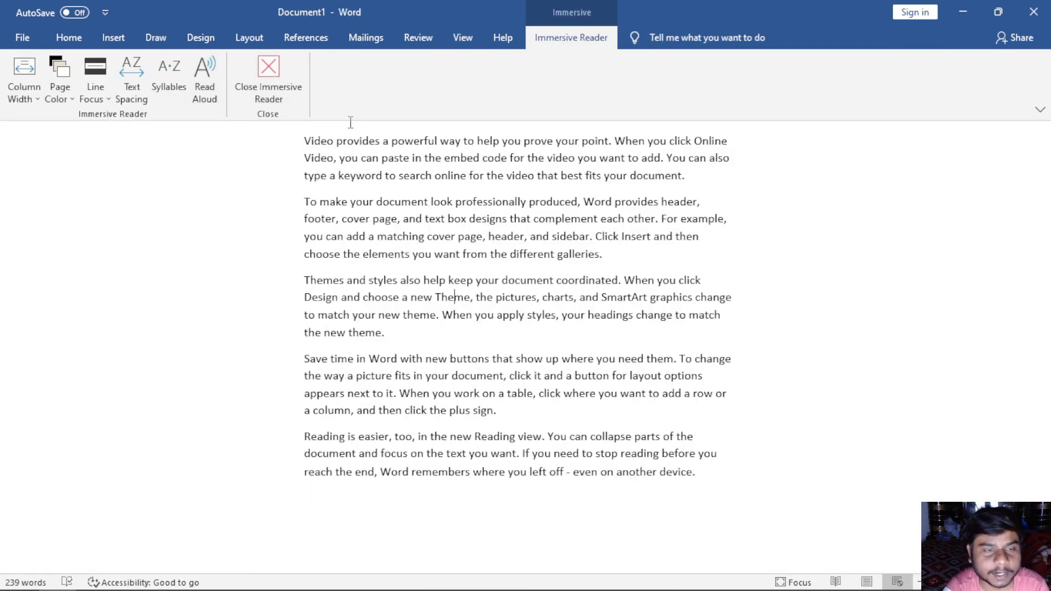
pyautogui.click(23, 97)
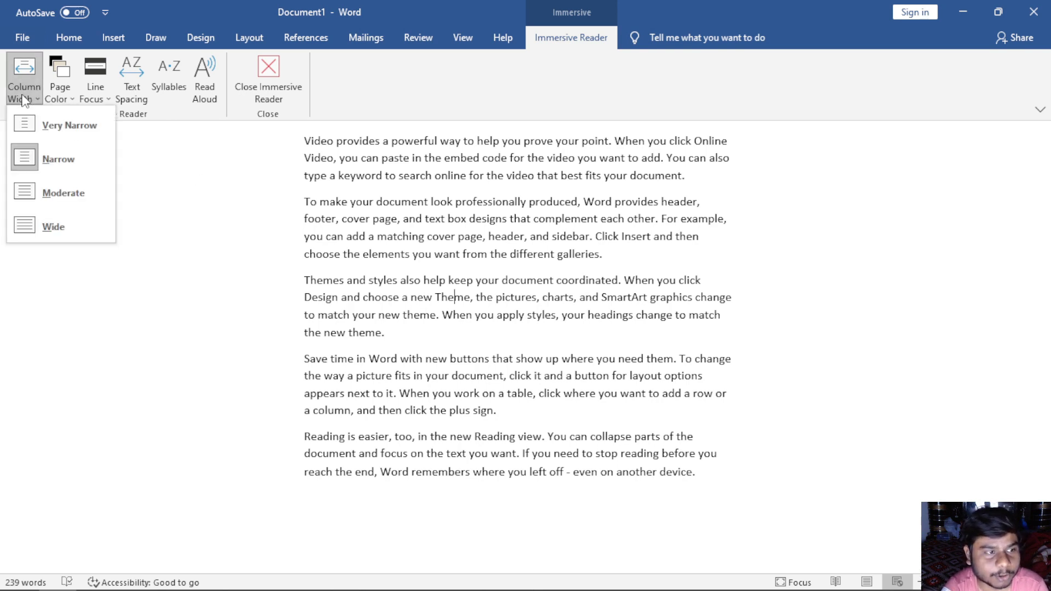
pyautogui.click(78, 132)
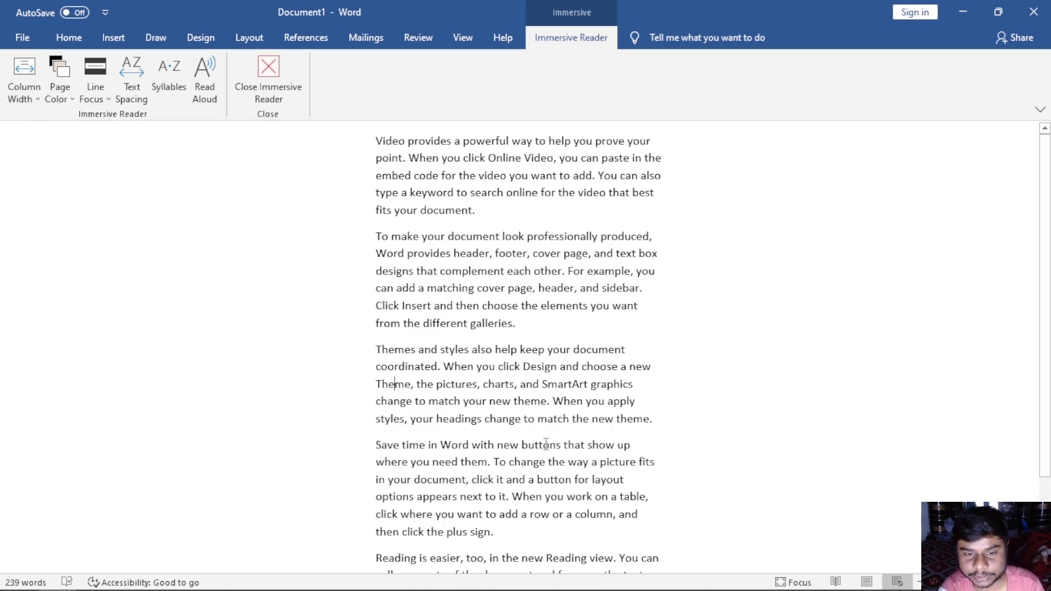
pyautogui.click(26, 88)
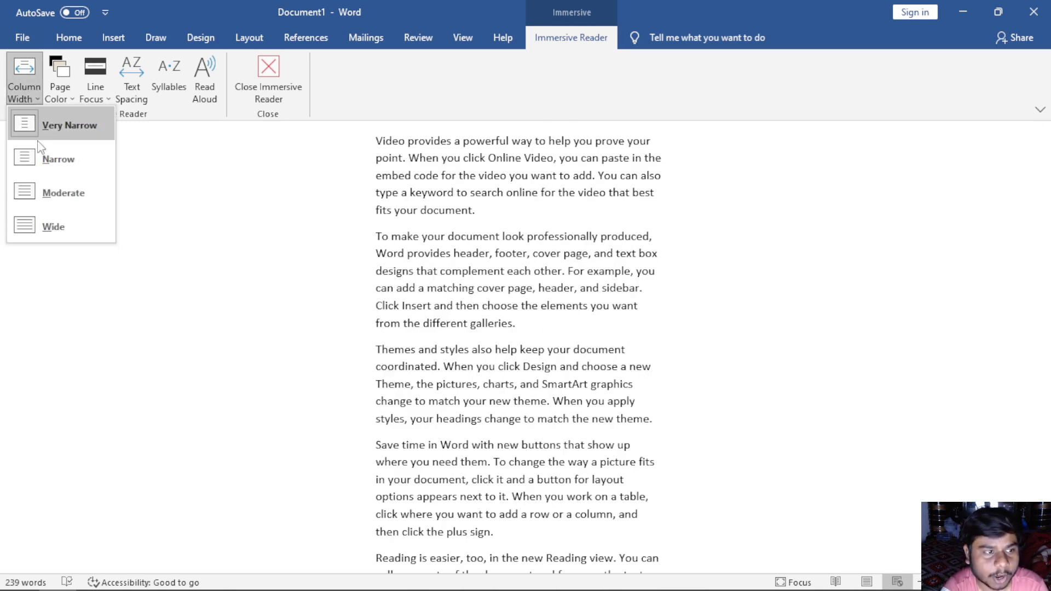
pyautogui.click(45, 171)
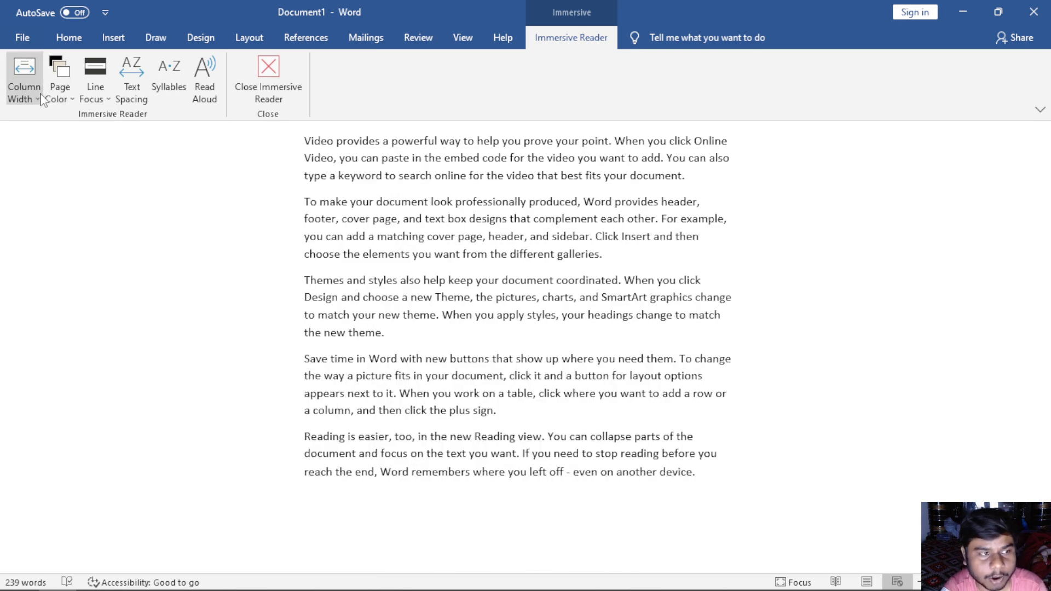
pyautogui.click(39, 102)
pyautogui.click(64, 207)
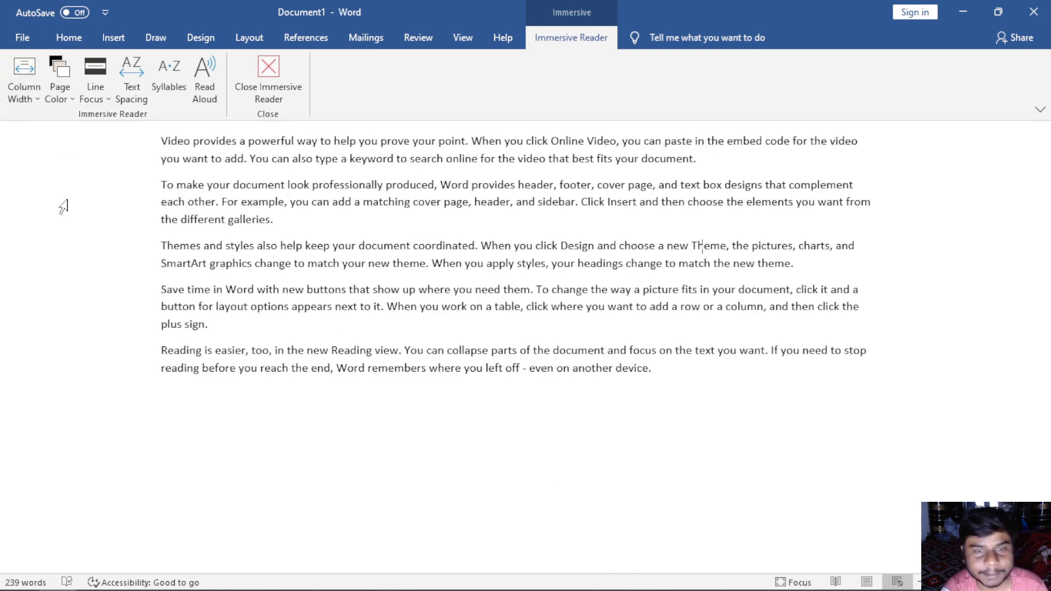
# Step: Try the Wide column width, then settle on Narrow
pyautogui.click(33, 98)
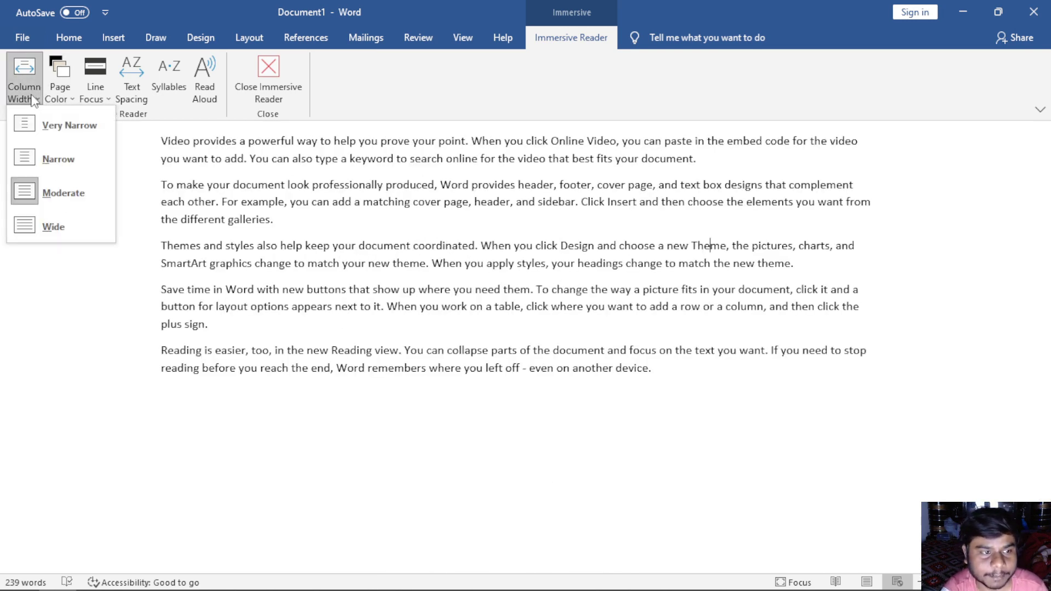
pyautogui.click(45, 228)
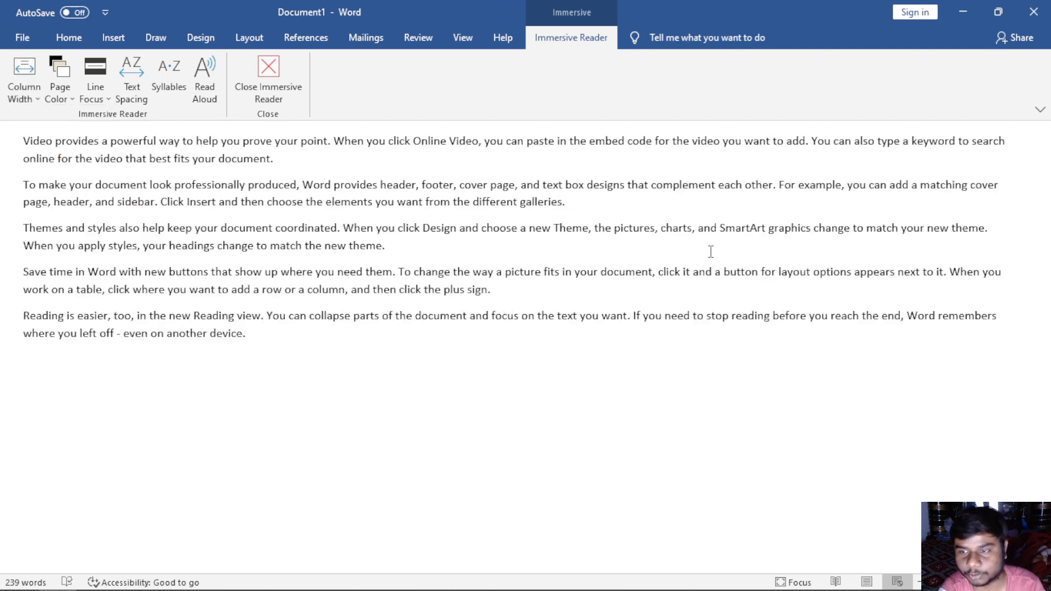
pyautogui.click(24, 94)
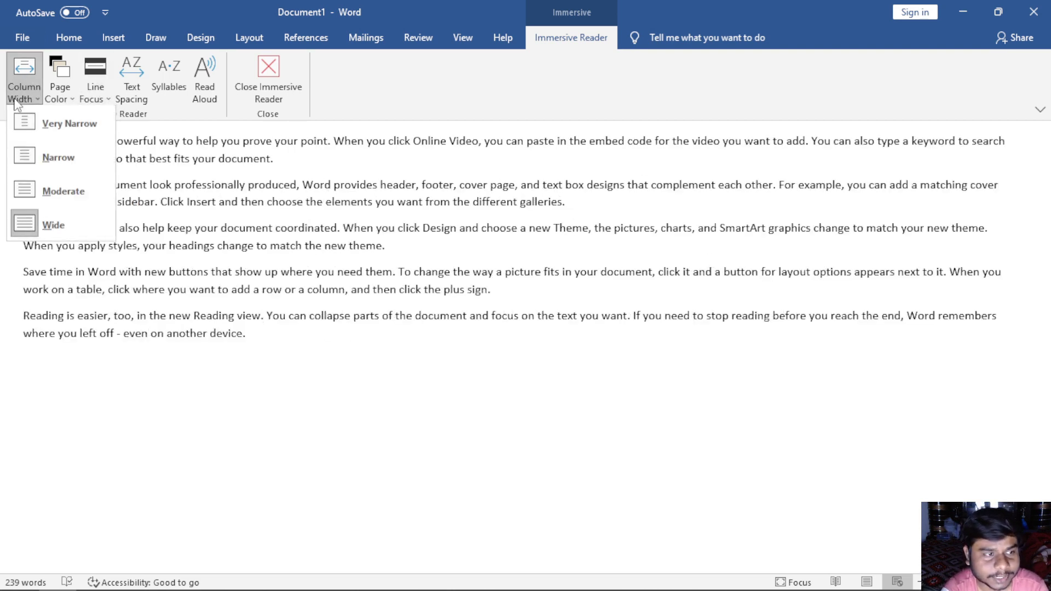
pyautogui.click(70, 157)
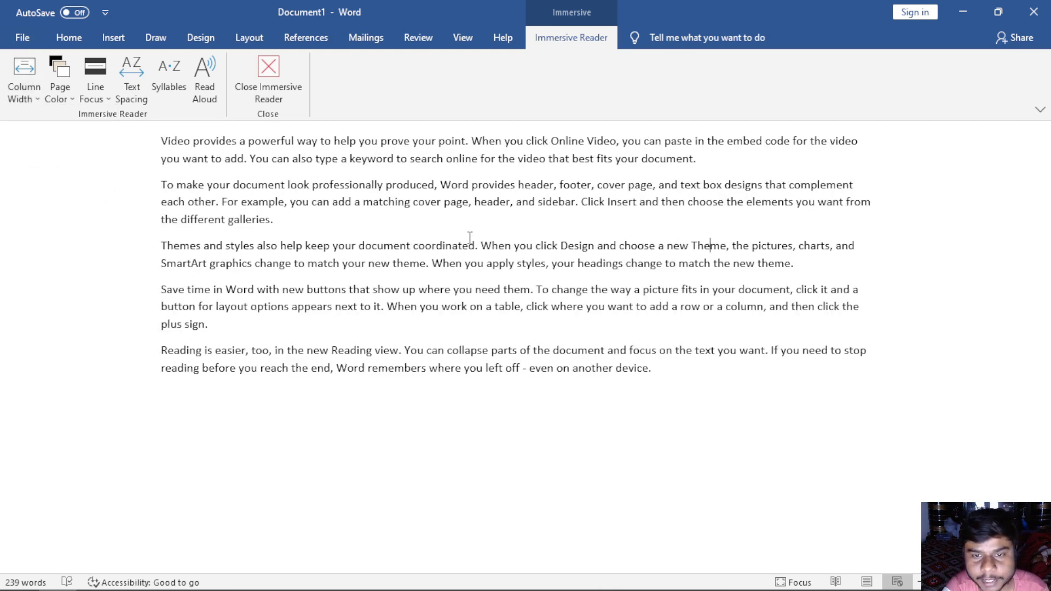
pyautogui.click(58, 93)
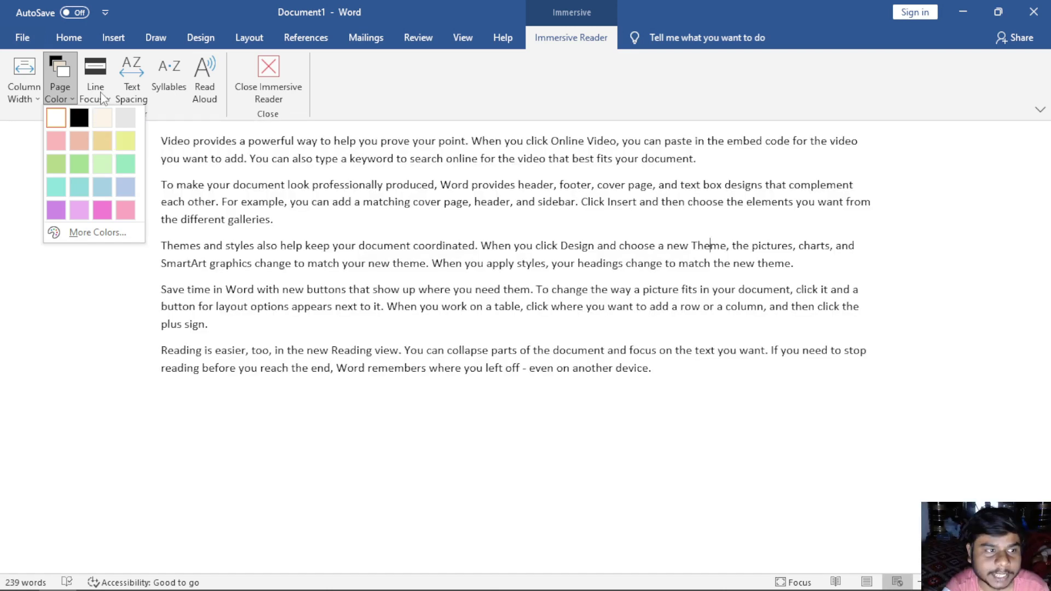
# Step: Turn on One Line focus and move the band up to the first line and back down
pyautogui.click(100, 91)
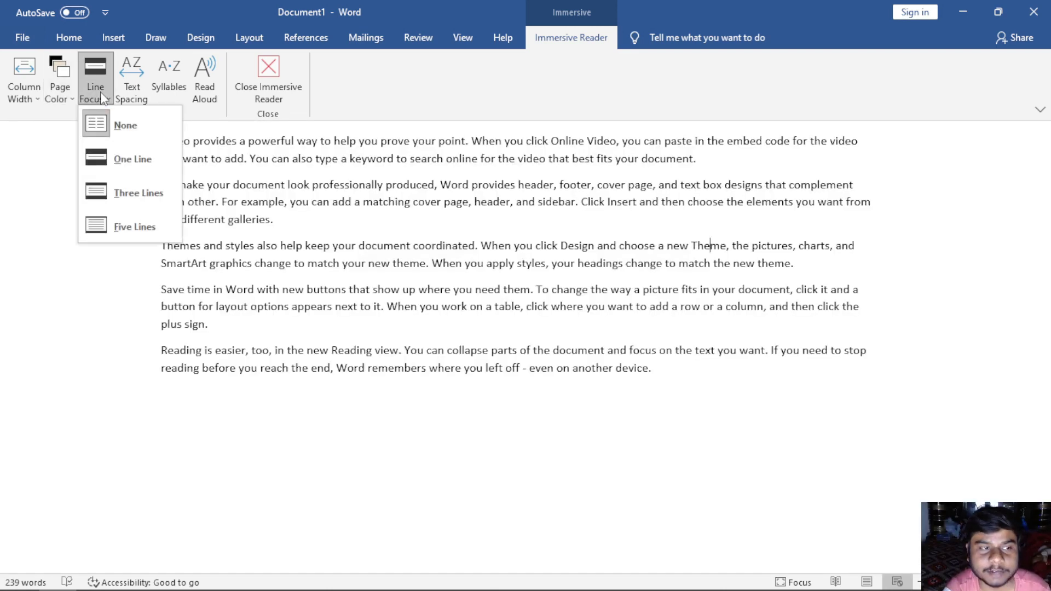
pyautogui.click(158, 167)
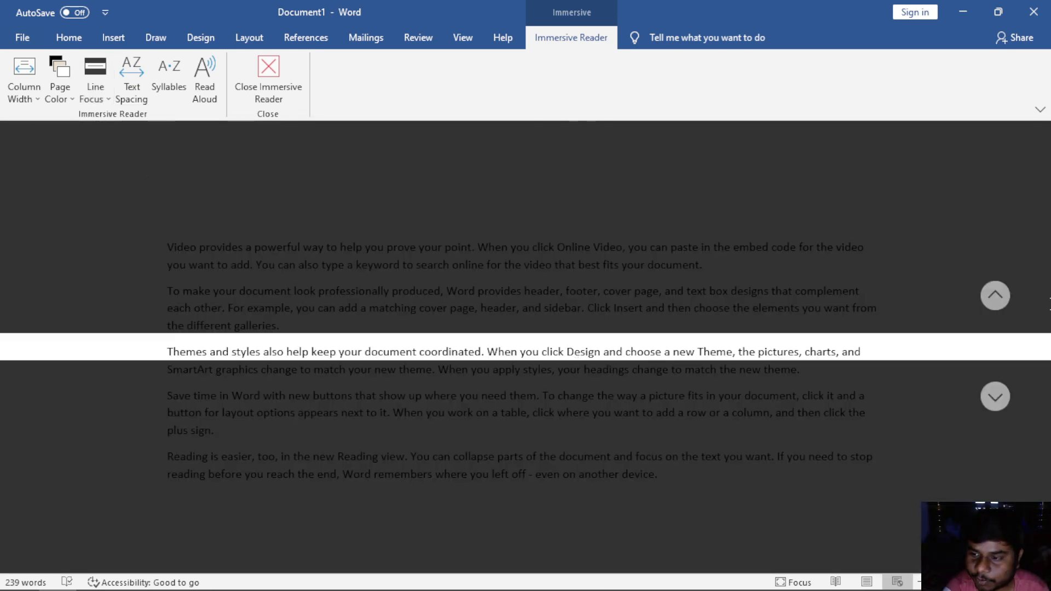
pyautogui.click(1001, 296)
pyautogui.click(1001, 296)
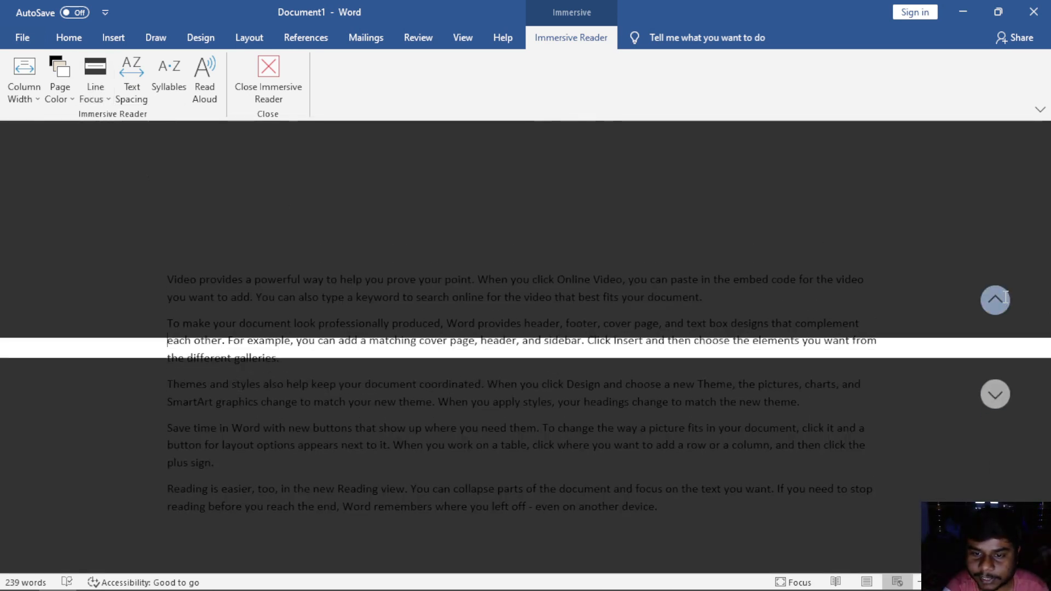
pyautogui.click(1002, 296)
pyautogui.click(1005, 296)
pyautogui.click(1005, 296)
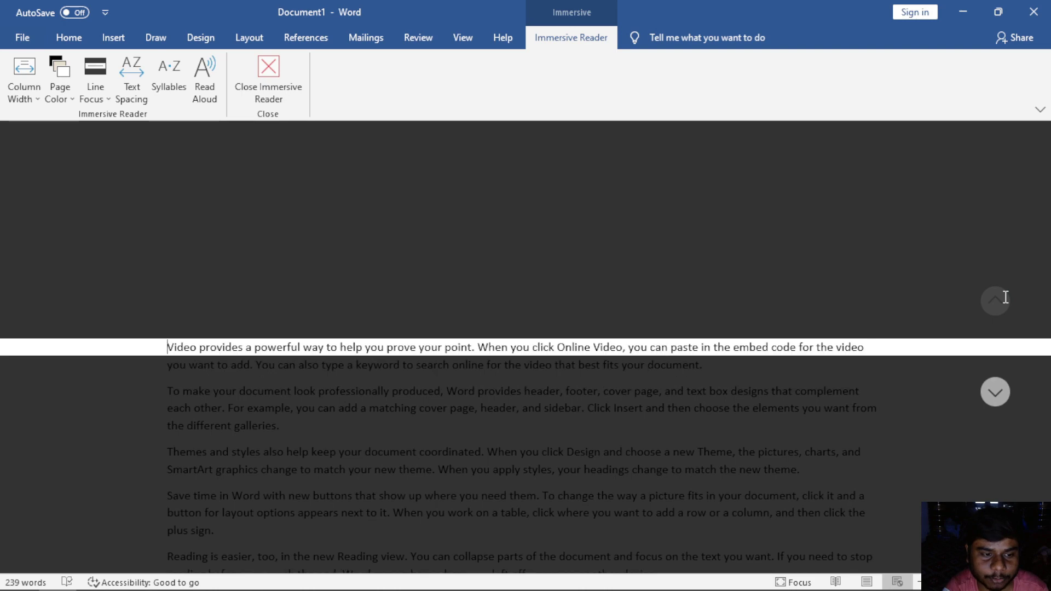
pyautogui.click(996, 385)
pyautogui.click(996, 385)
pyautogui.click(997, 385)
pyautogui.click(996, 385)
pyautogui.click(997, 385)
pyautogui.click(996, 385)
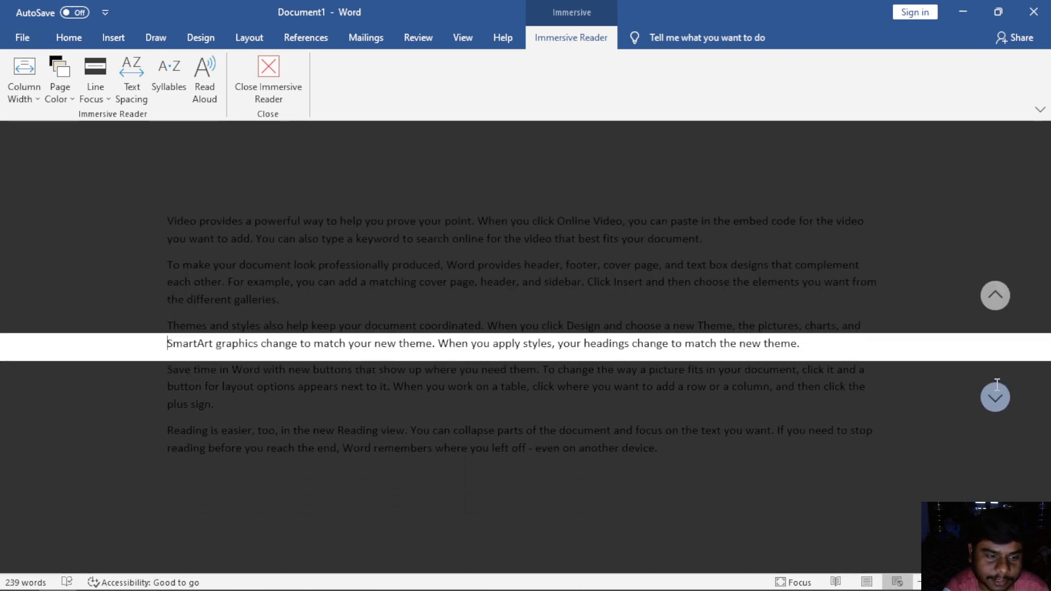
# Step: Widen the reading band to Three Lines, then Five Lines over the opening paragraphs
pyautogui.click(108, 97)
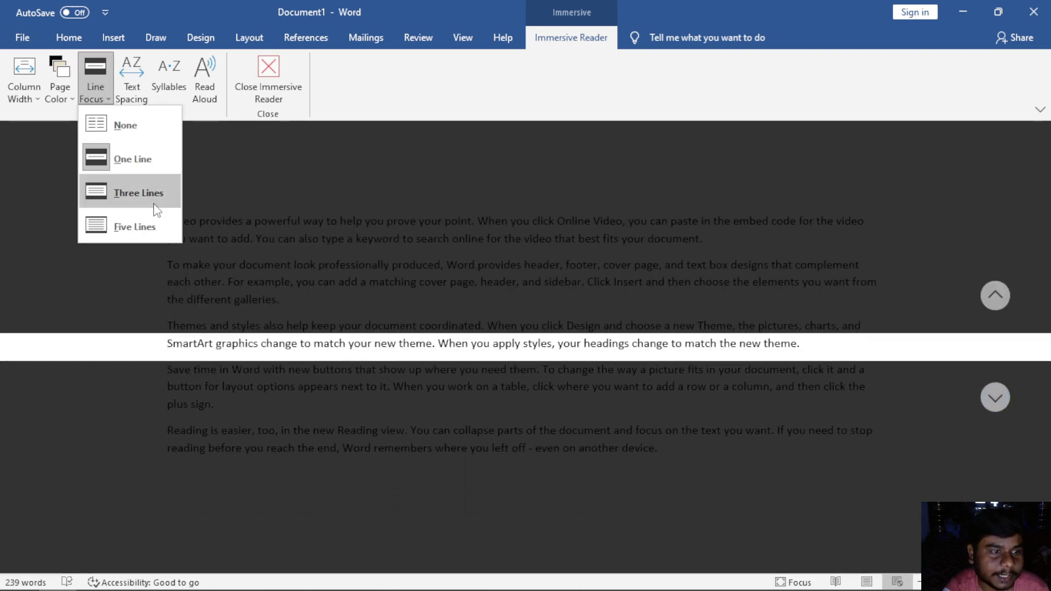
pyautogui.click(138, 192)
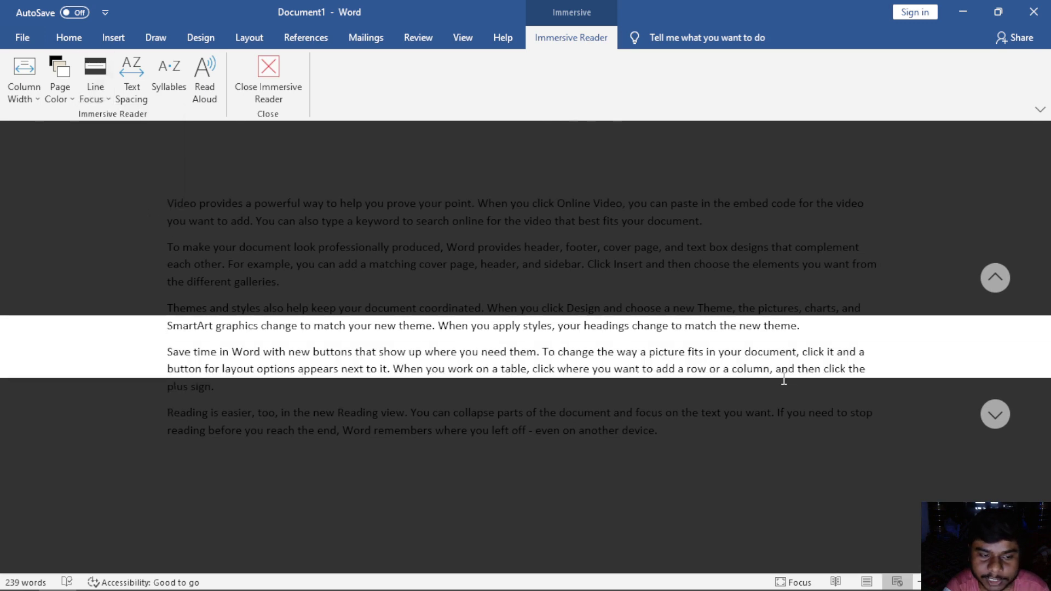
pyautogui.doubleClick(995, 277)
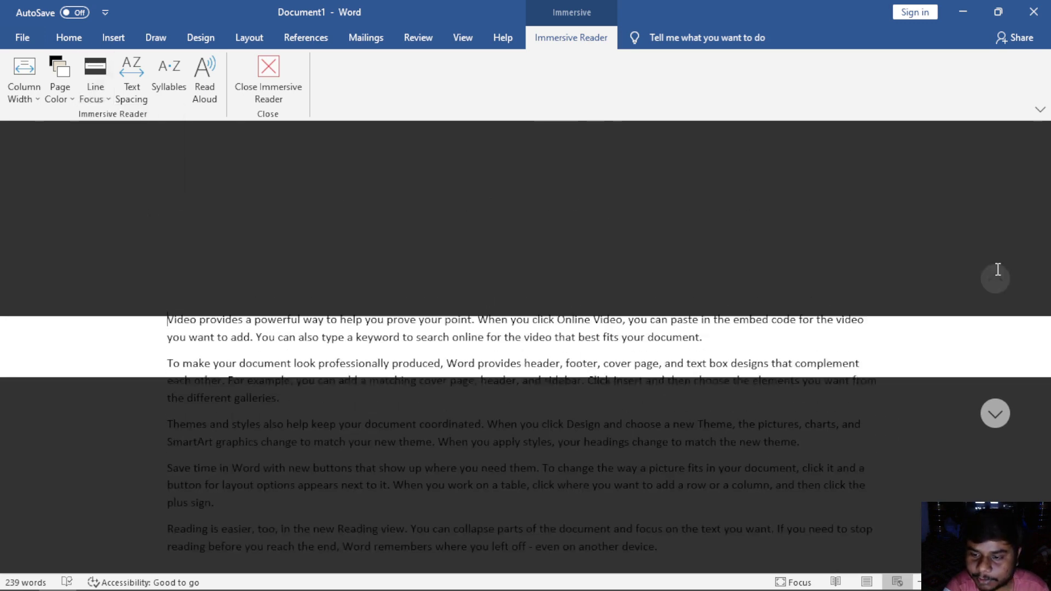
pyautogui.click(96, 88)
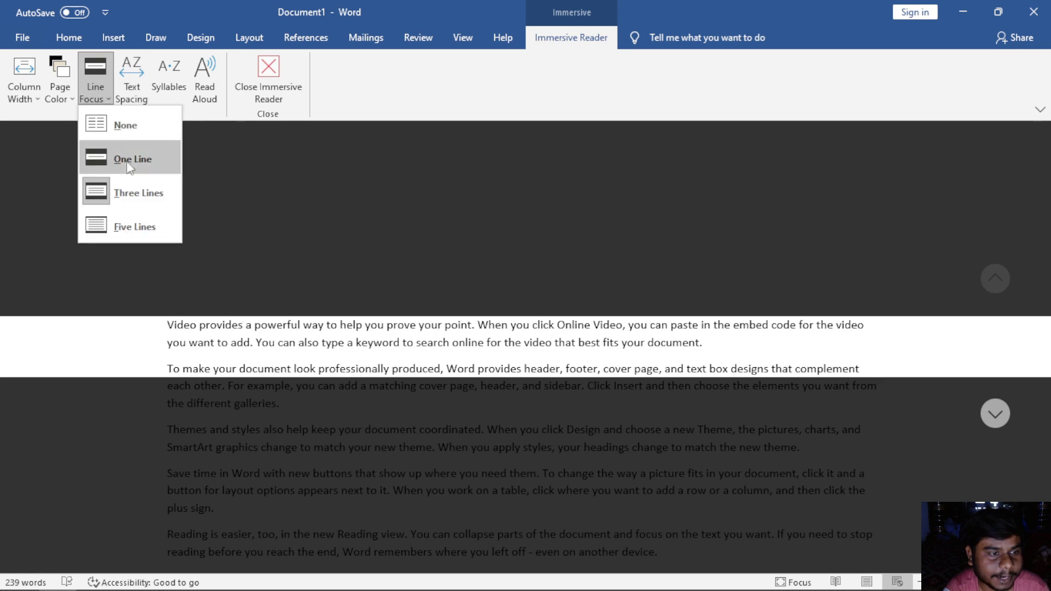
pyautogui.click(140, 222)
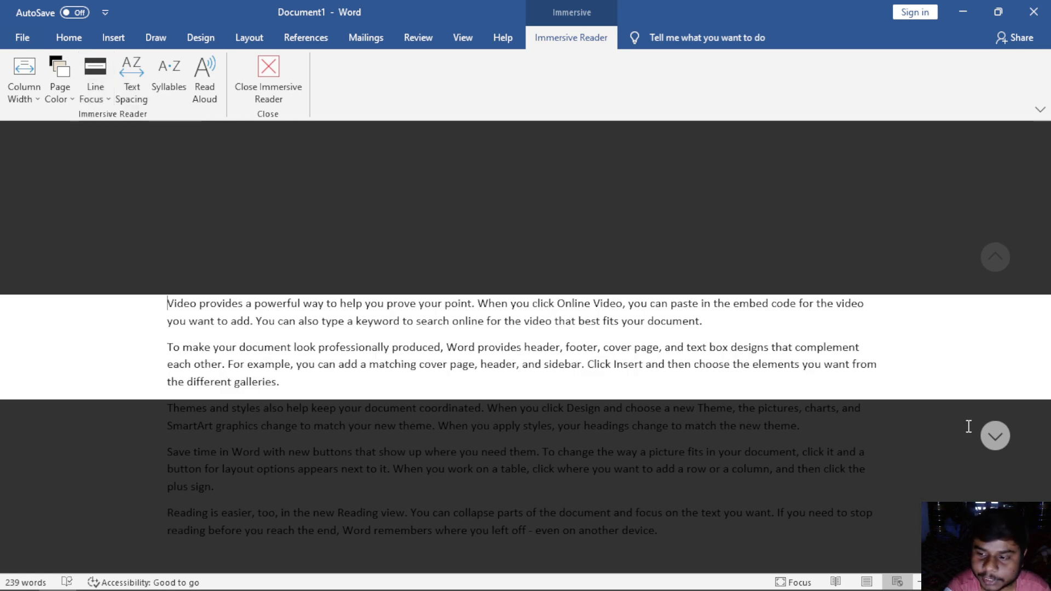
pyautogui.click(995, 435)
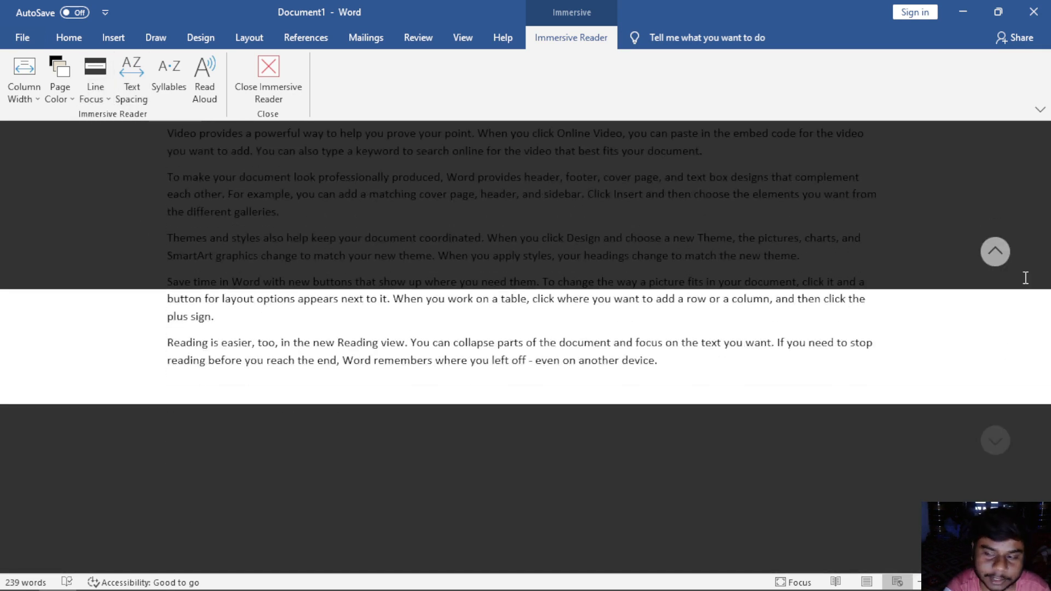
pyautogui.click(995, 251)
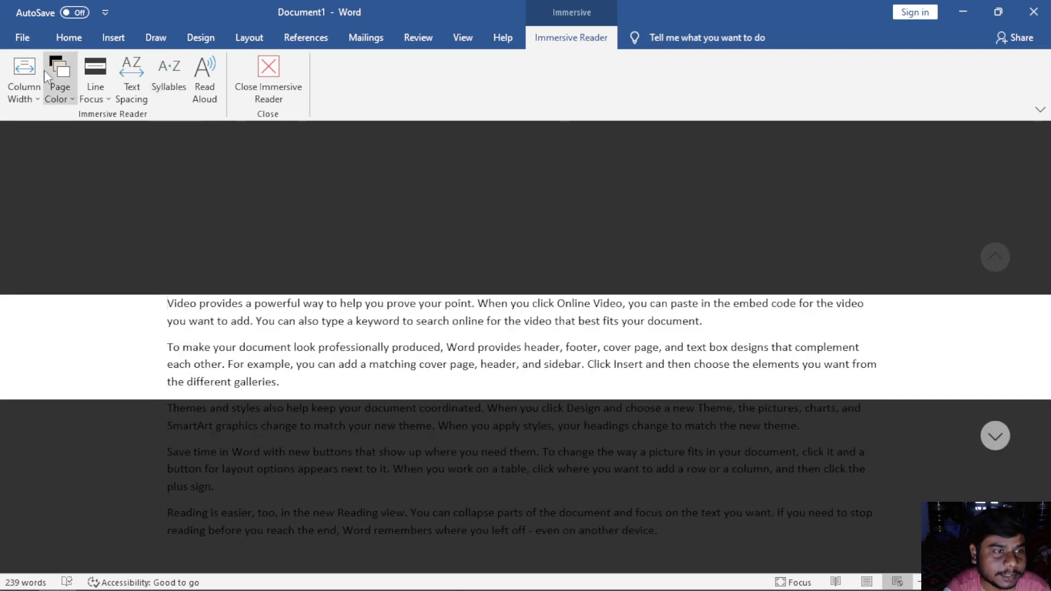
# Step: Turn off Line Focus, then try wide Text Spacing and switch it back off
pyautogui.click(95, 90)
pyautogui.click(127, 125)
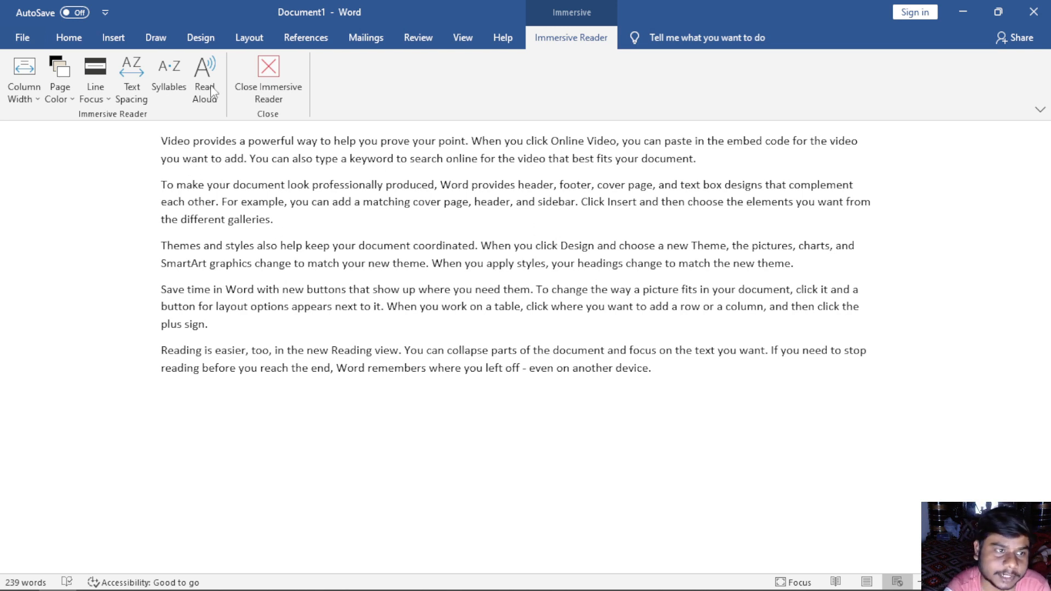
pyautogui.click(134, 87)
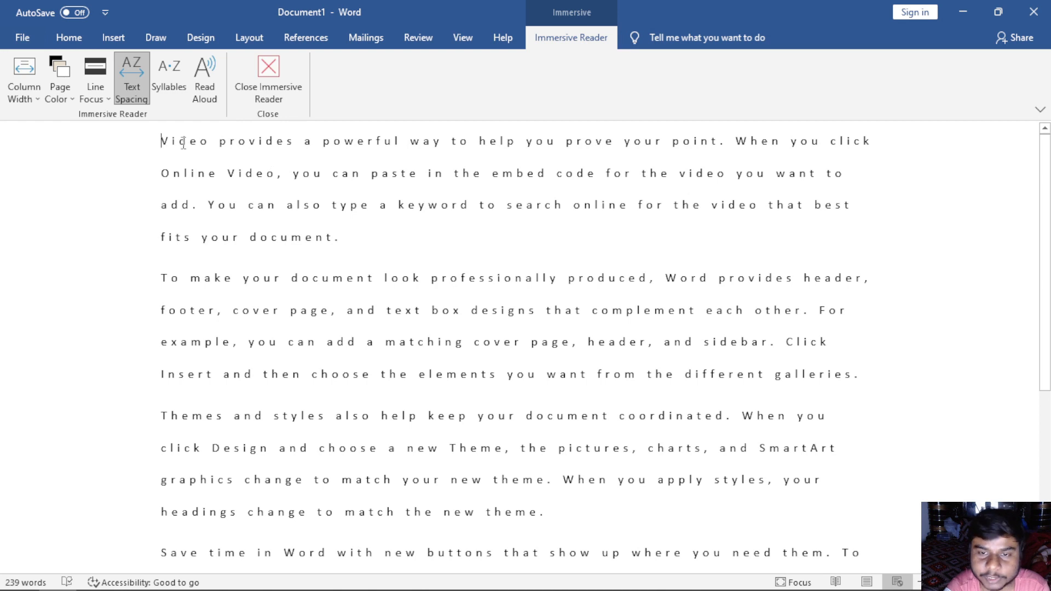
pyautogui.click(150, 143)
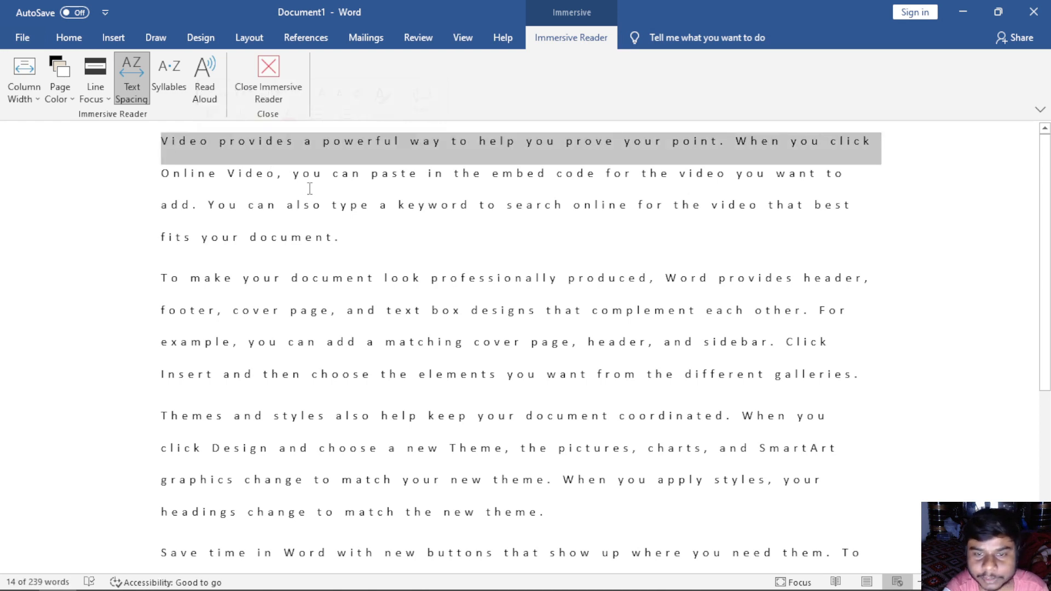
pyautogui.click(443, 188)
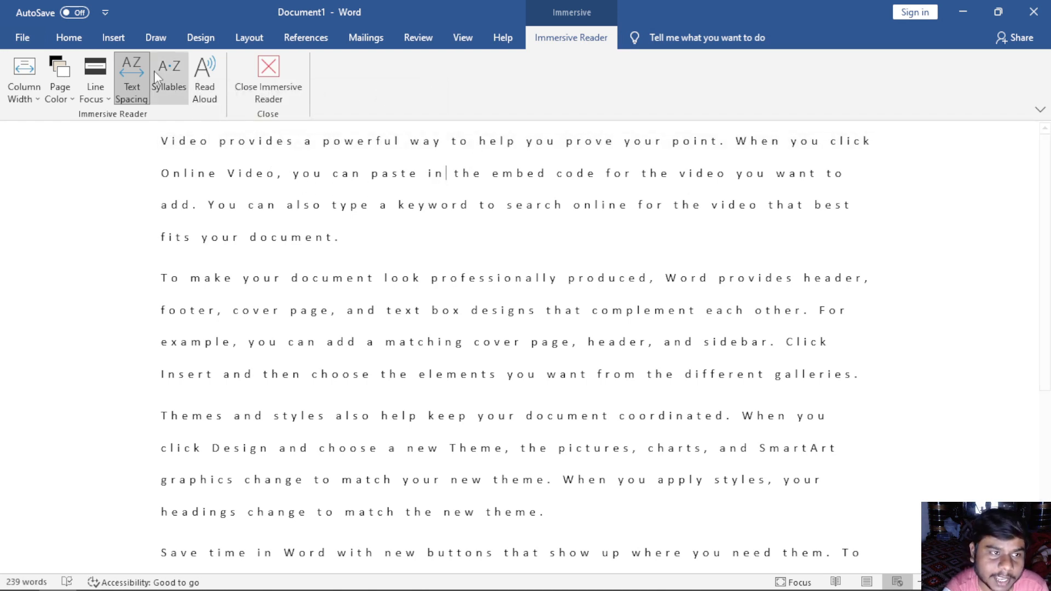
pyautogui.click(135, 88)
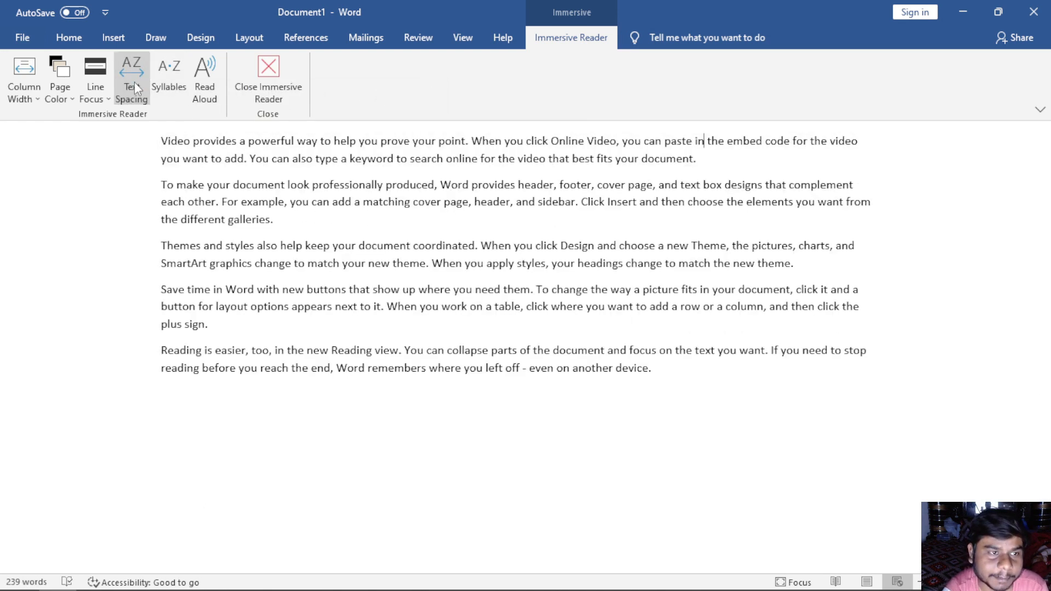
pyautogui.click(176, 97)
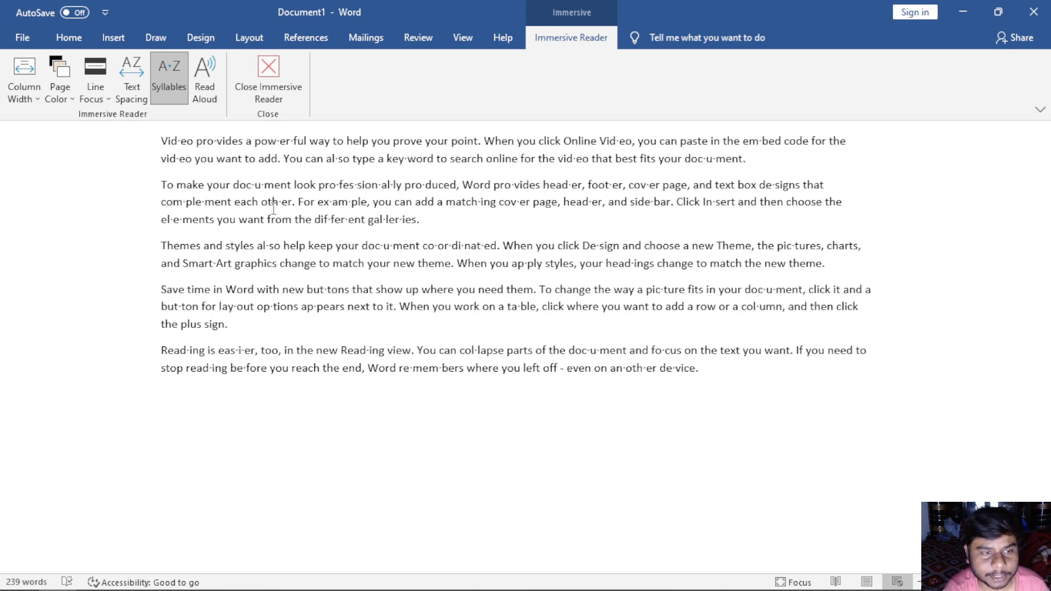
pyautogui.scroll(1, 274, 210)
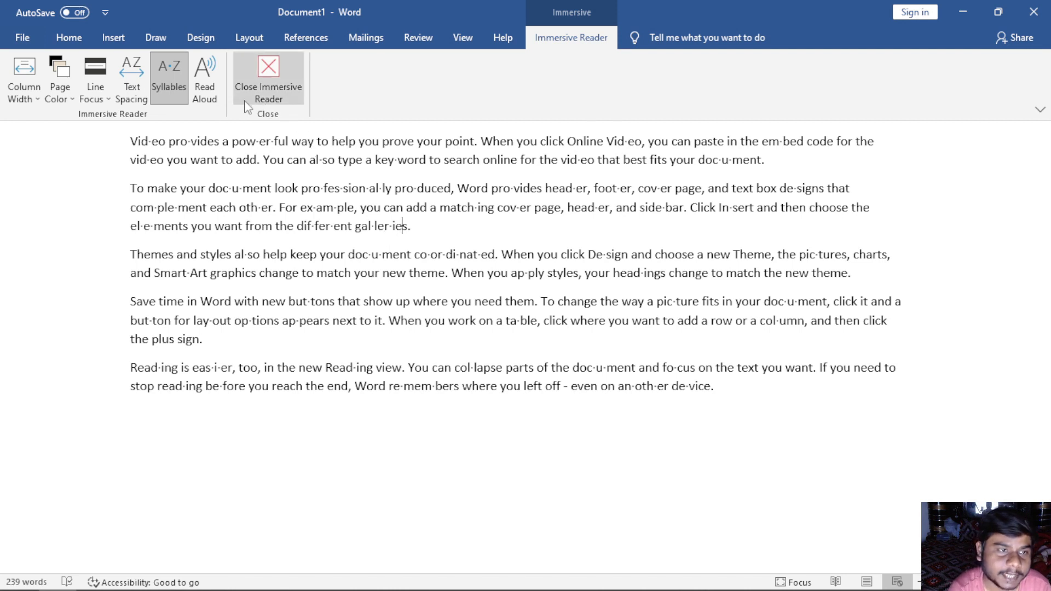
pyautogui.click(169, 71)
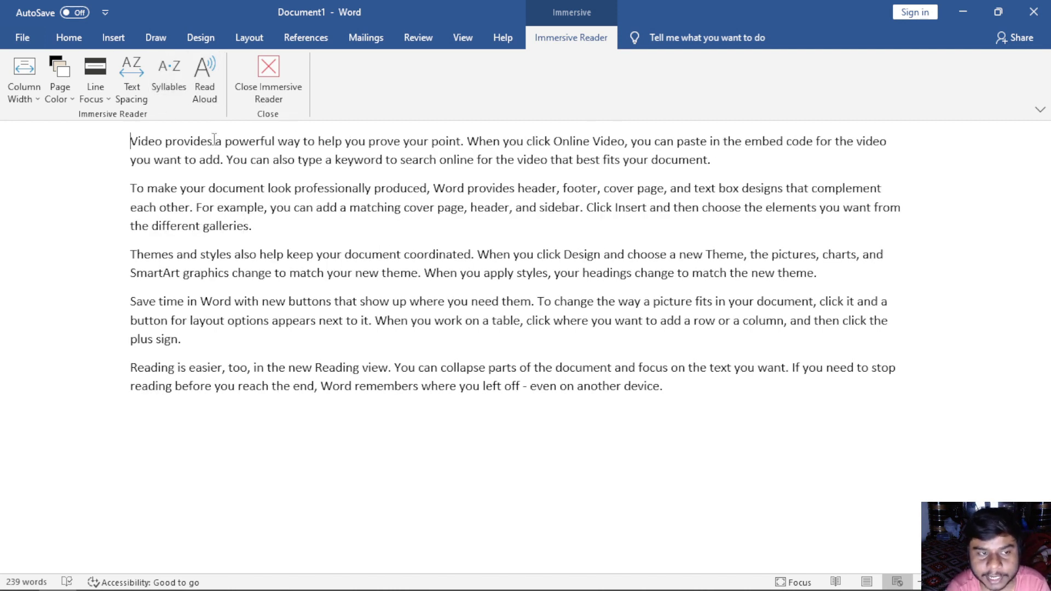
# Step: Start Read Aloud, pause and resume, step back a word, then pause again
pyautogui.click(214, 104)
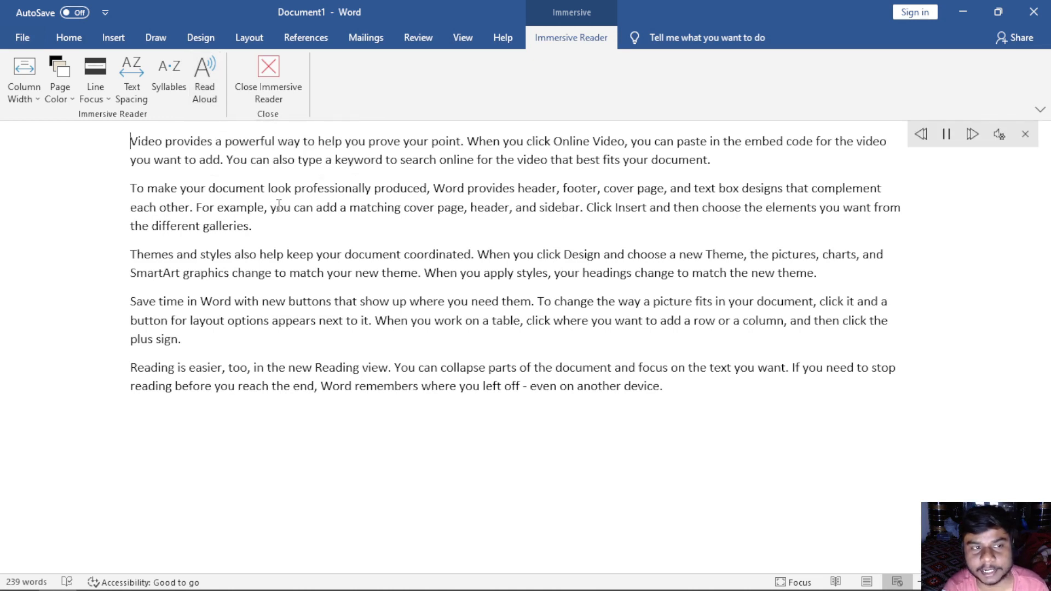
pyautogui.click(946, 137)
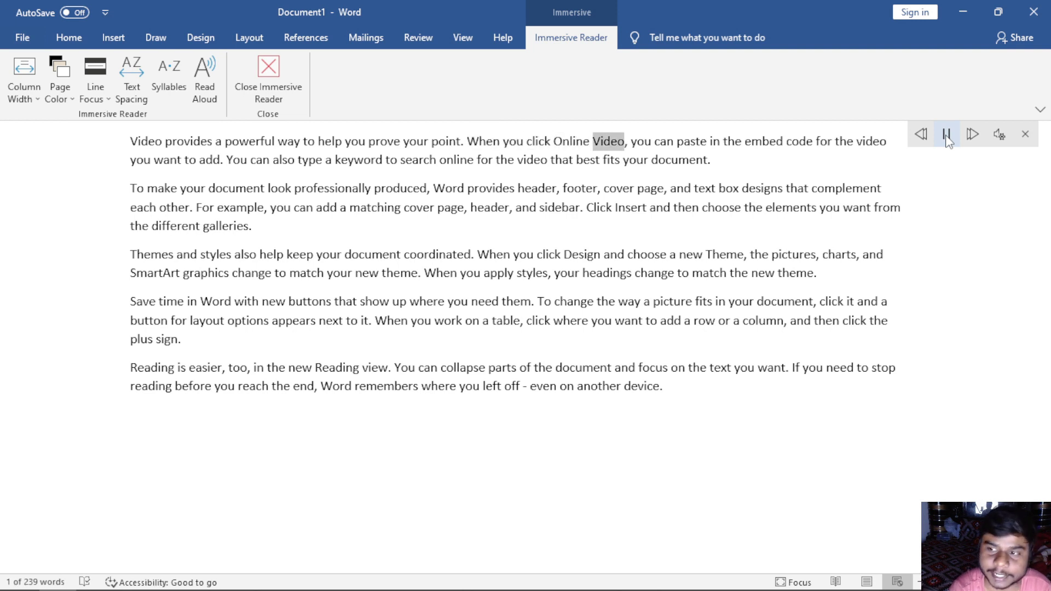
pyautogui.click(946, 136)
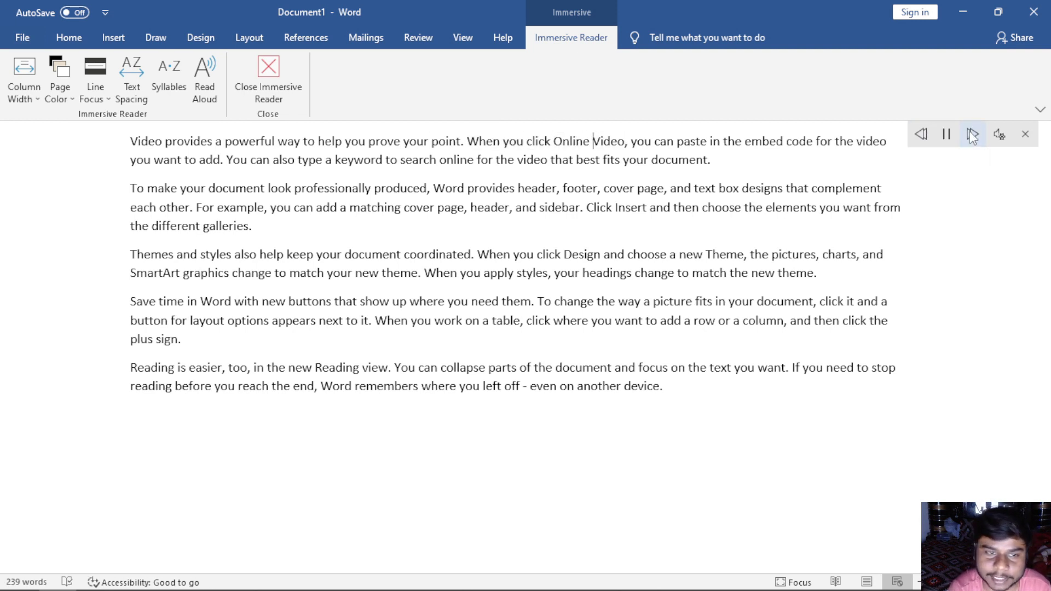
pyautogui.click(921, 135)
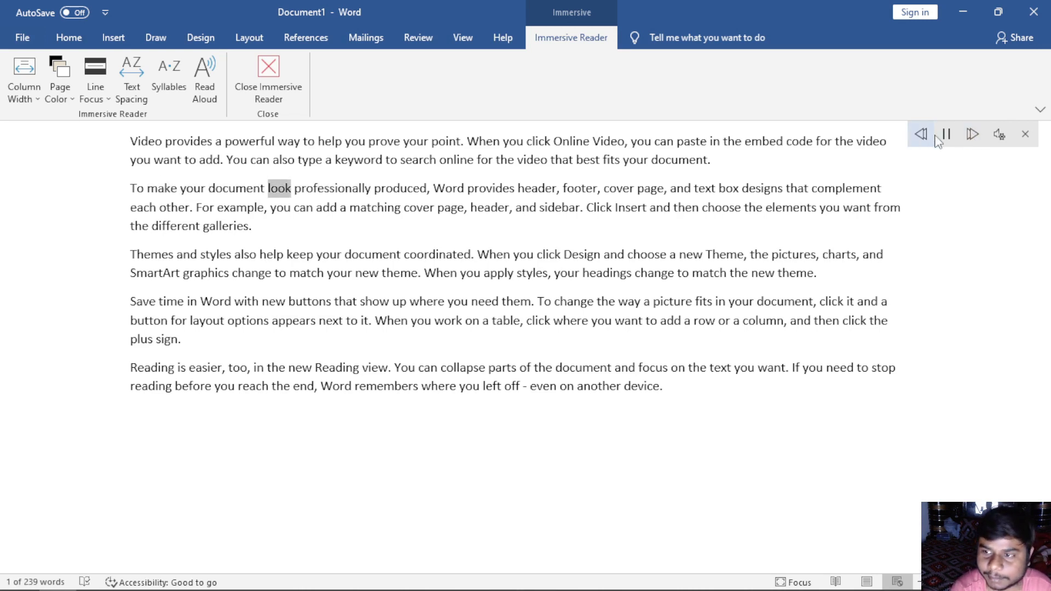
pyautogui.click(947, 136)
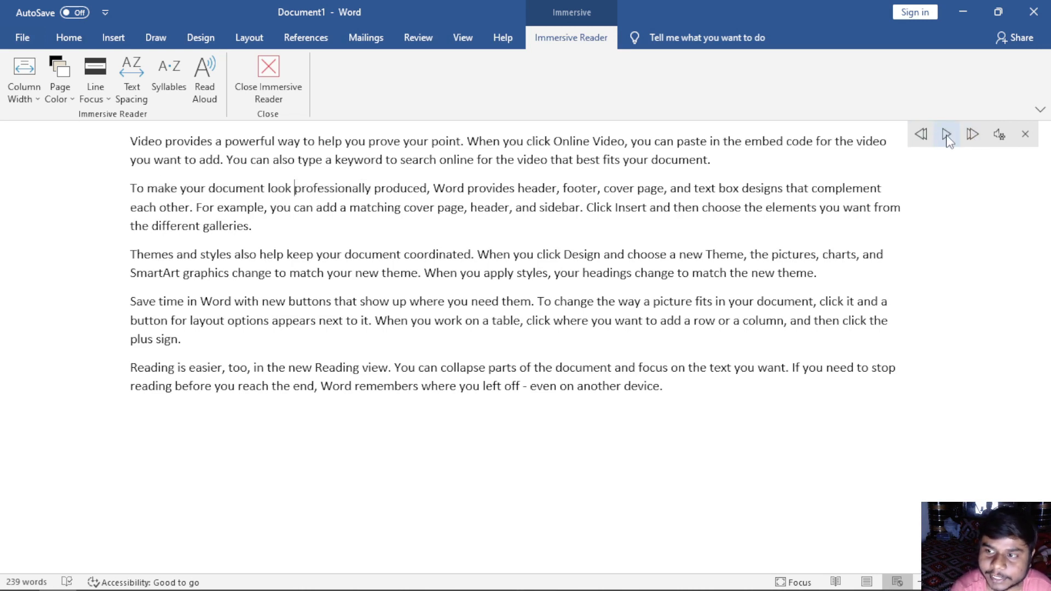
# Step: Try the slowest and fastest Read Aloud speeds, then set the speed slider to its midpoint
pyautogui.click(997, 137)
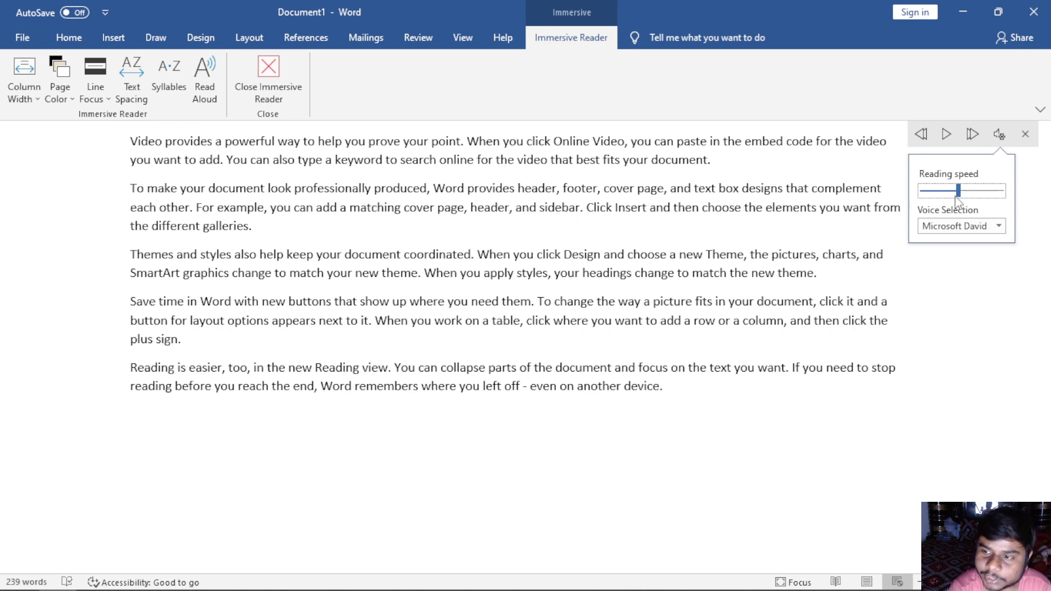
pyautogui.moveTo(960, 196); pyautogui.dragTo(919, 189)
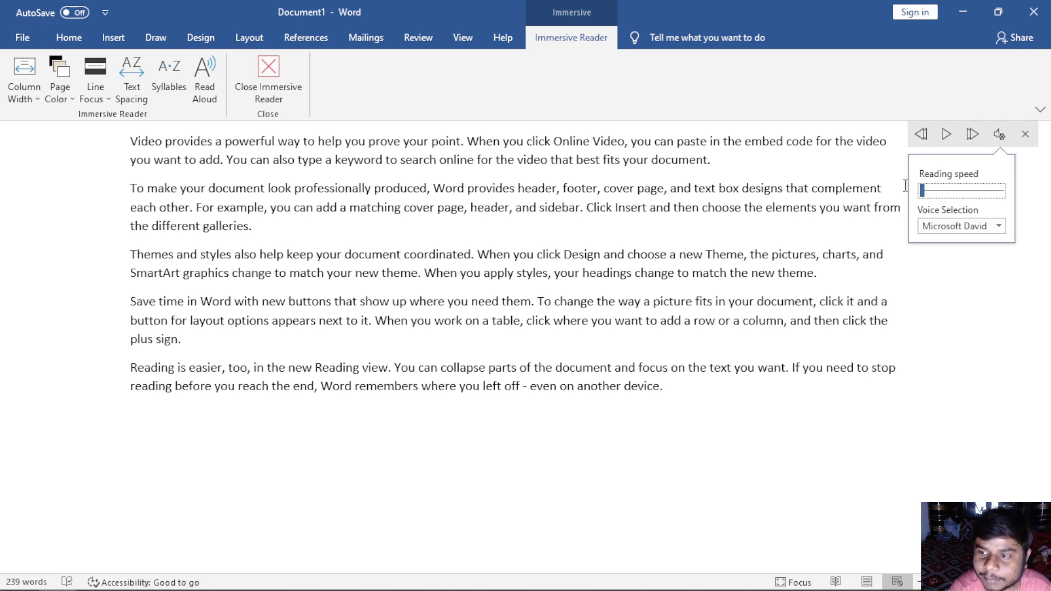
pyautogui.click(944, 141)
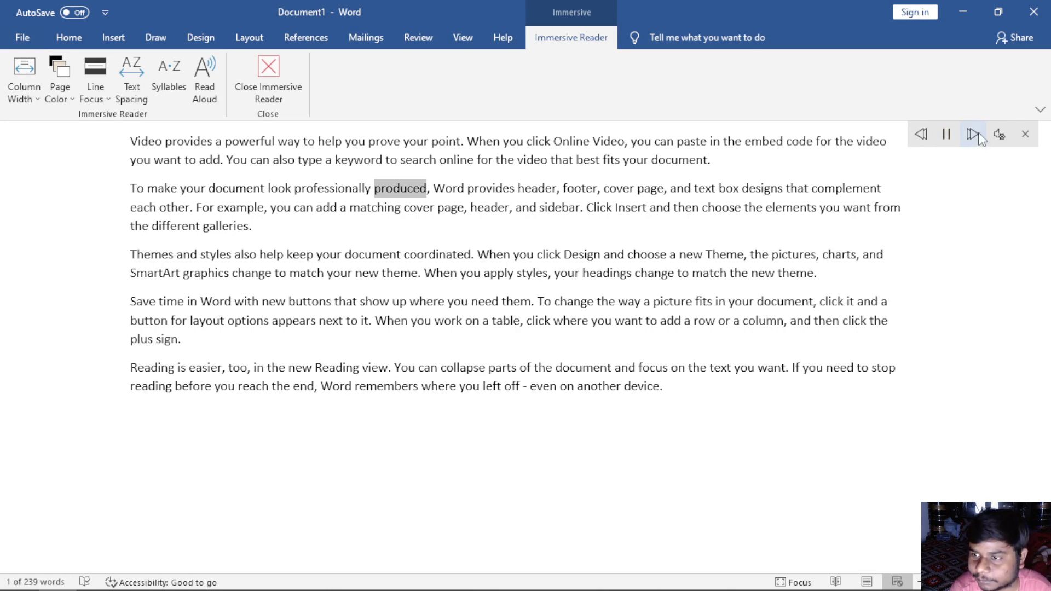
pyautogui.click(999, 133)
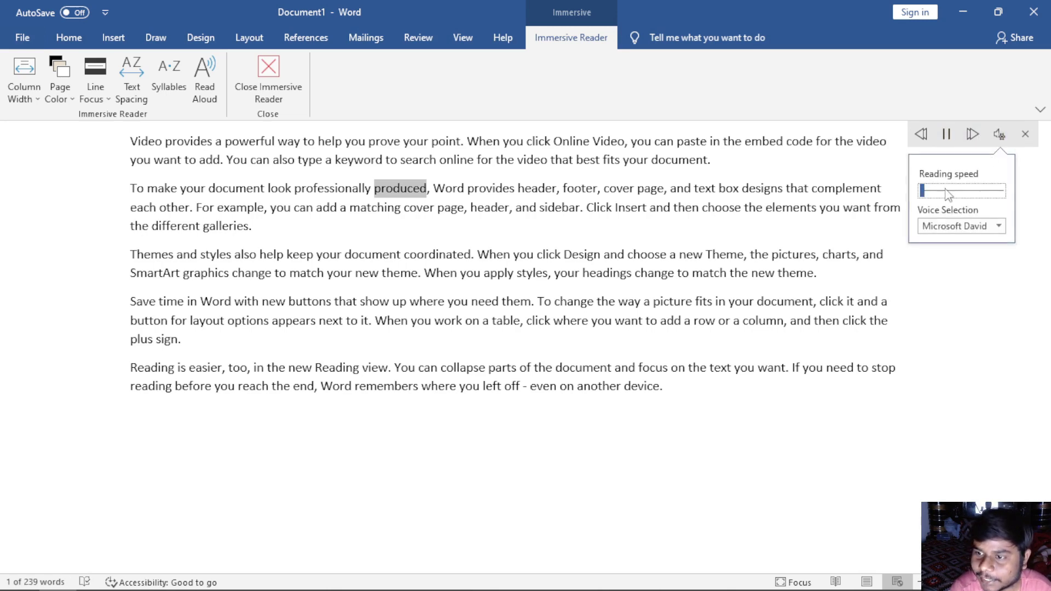
pyautogui.moveTo(923, 192); pyautogui.dragTo(1012, 200)
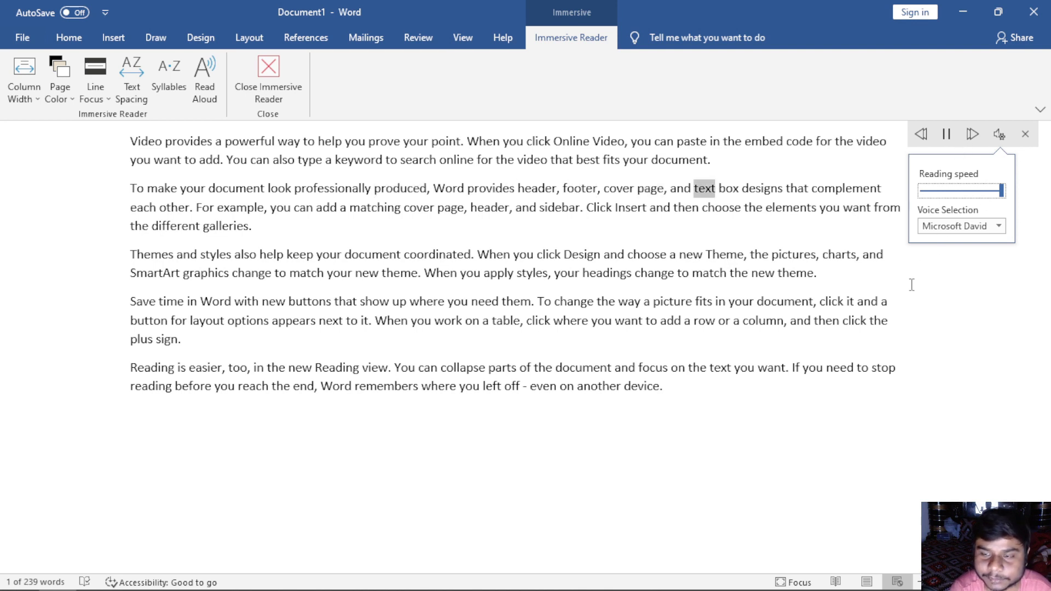
pyautogui.click(957, 191)
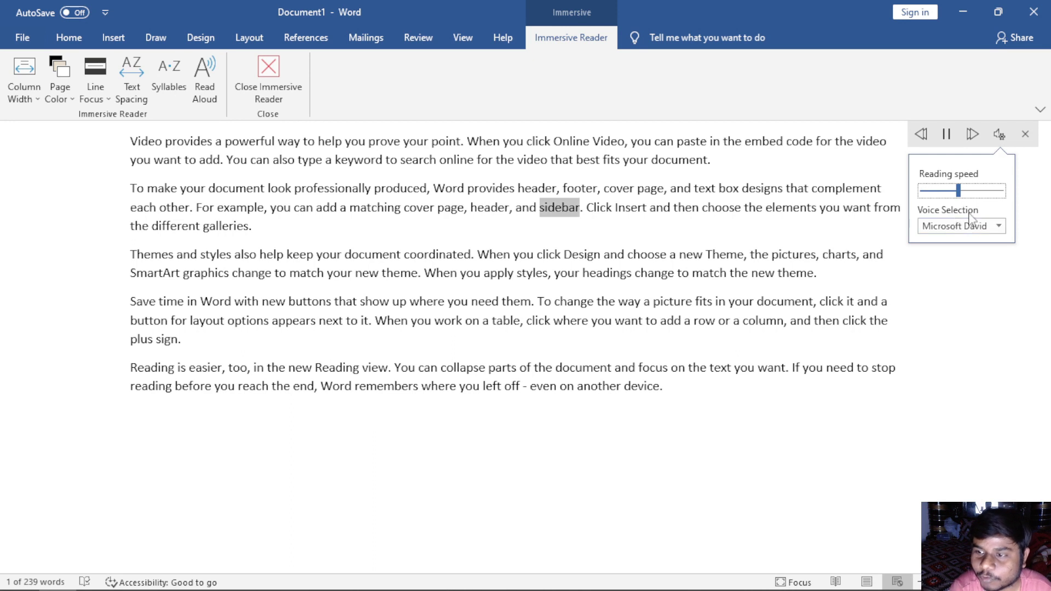
# Step: Switch the reading voice to Microsoft Zira and listen briefly
pyautogui.click(997, 226)
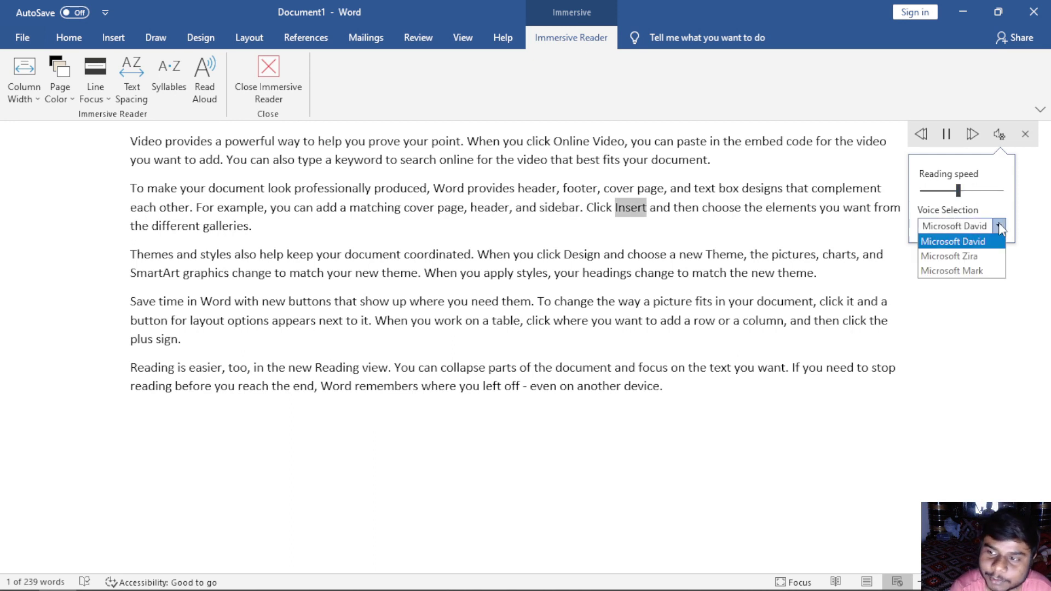
pyautogui.click(948, 136)
pyautogui.click(998, 132)
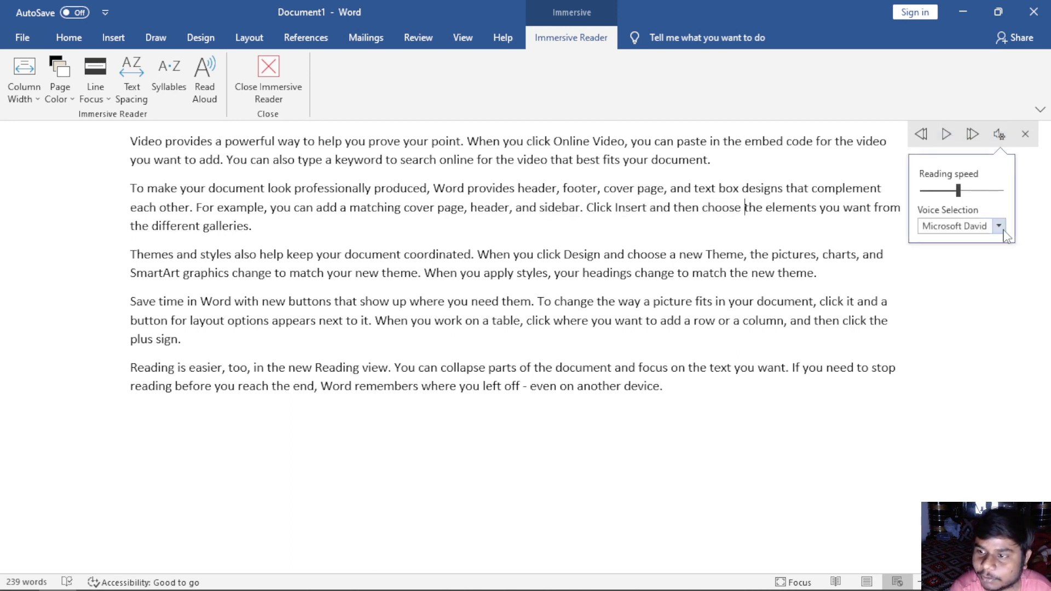
pyautogui.click(998, 226)
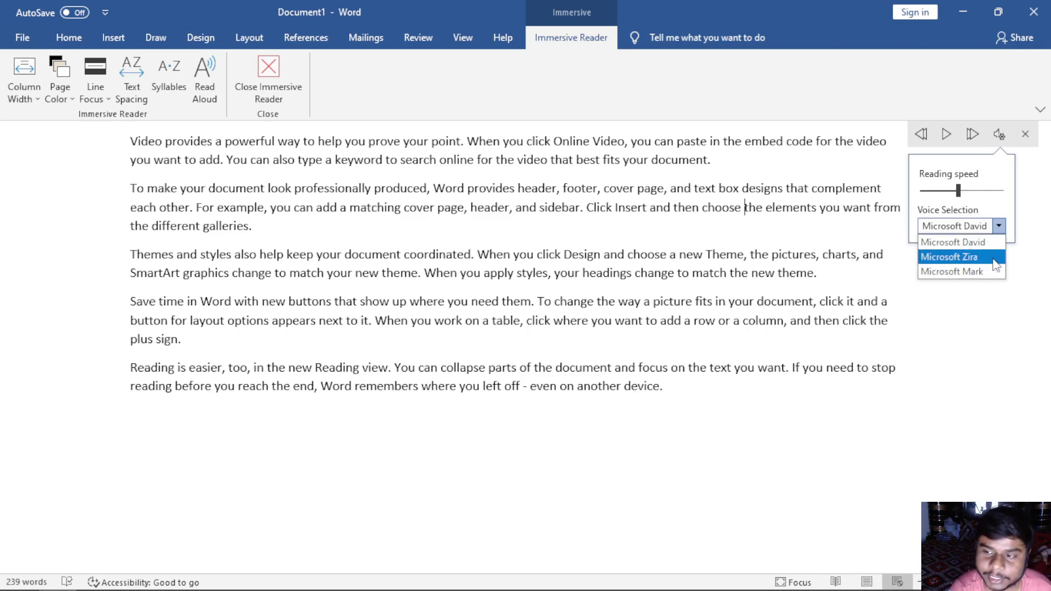
pyautogui.click(963, 257)
pyautogui.click(947, 137)
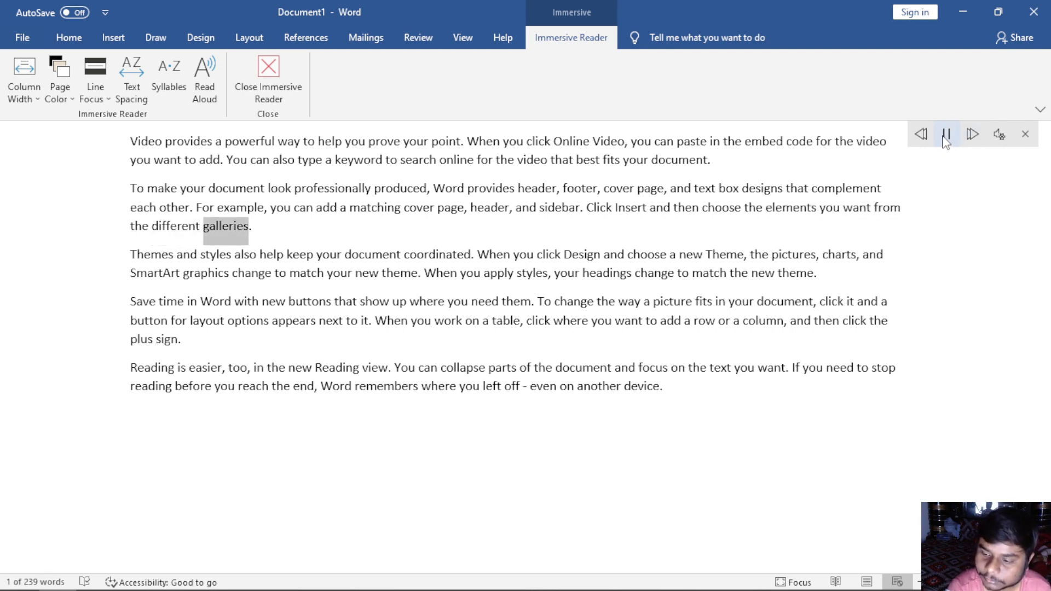
pyautogui.click(946, 136)
# Step: Switch the reading voice to Microsoft Mark and listen briefly
pyautogui.click(998, 135)
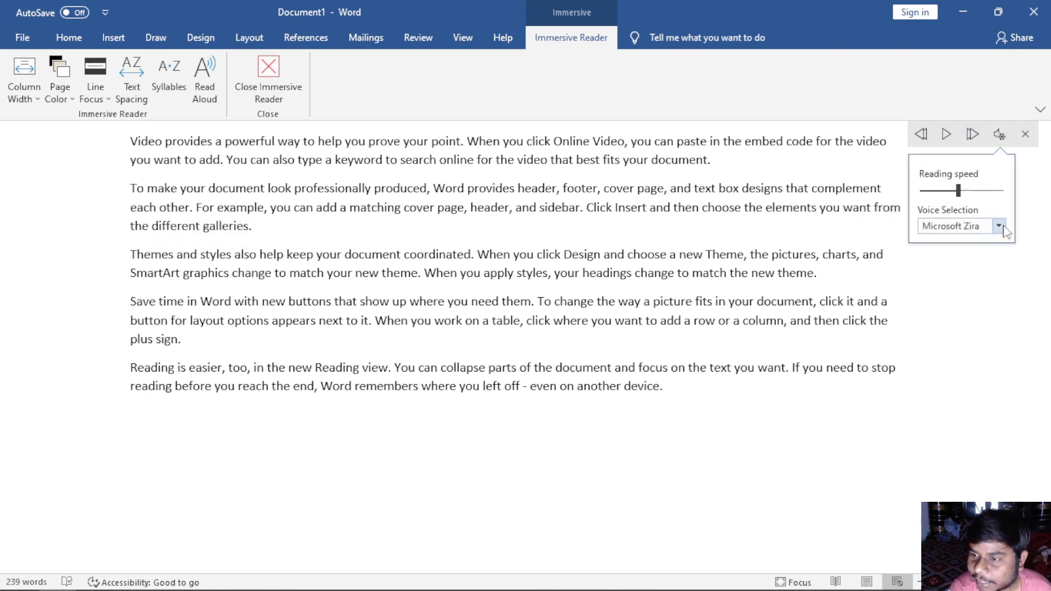
pyautogui.click(998, 226)
pyautogui.click(996, 272)
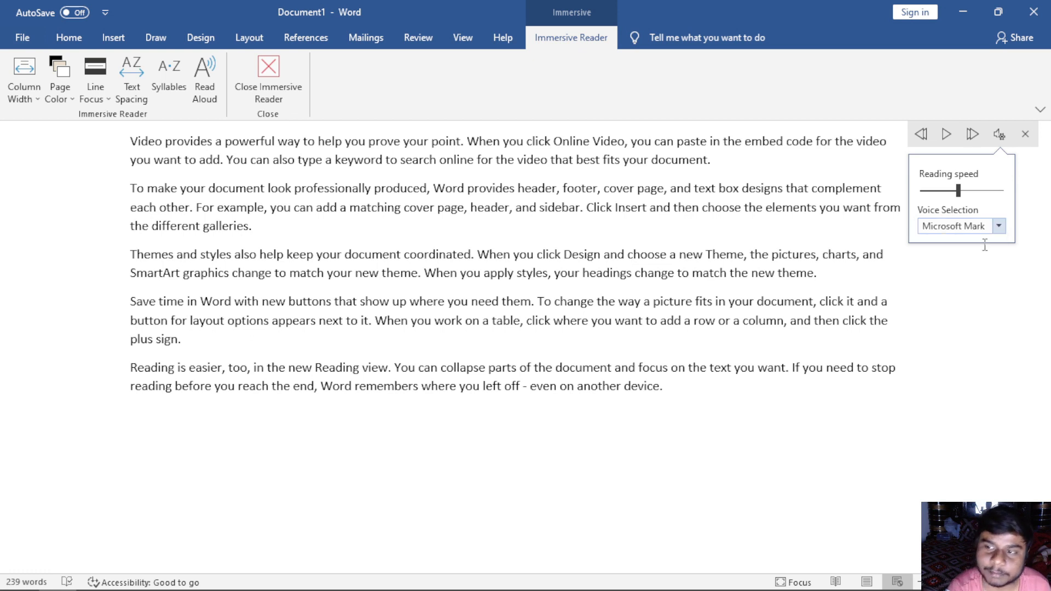
pyautogui.click(946, 135)
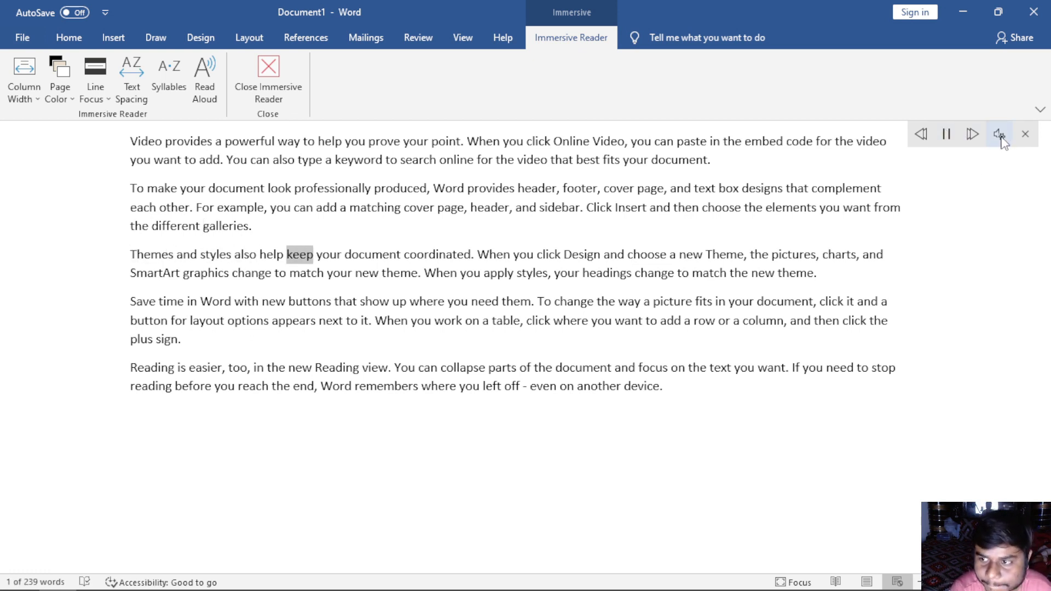
pyautogui.click(1001, 137)
# Step: Set the voice back to Microsoft David and close the read-aloud controls
pyautogui.click(946, 134)
pyautogui.click(999, 135)
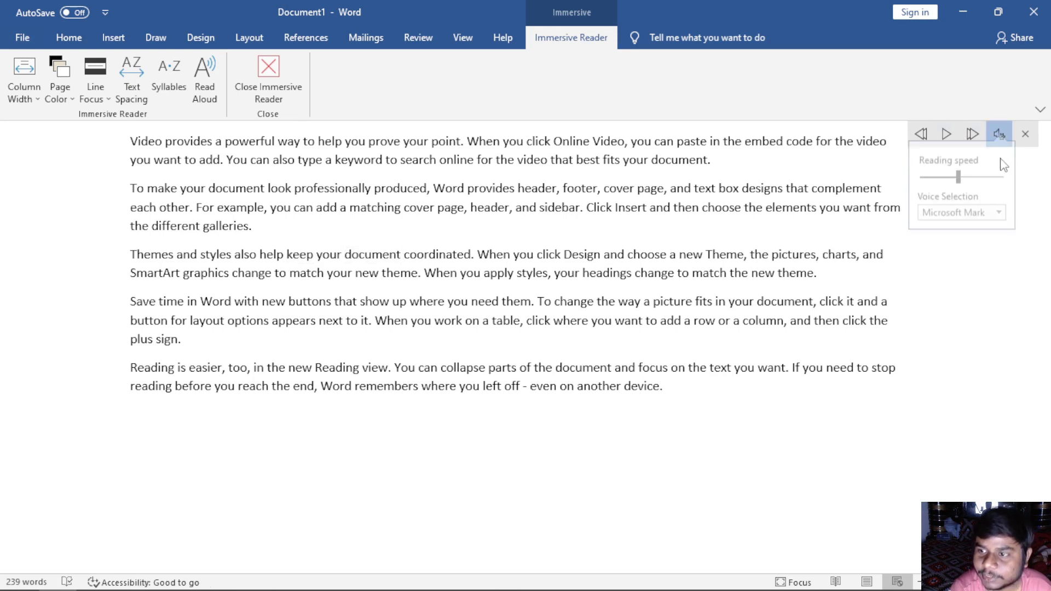
pyautogui.click(998, 225)
pyautogui.click(955, 242)
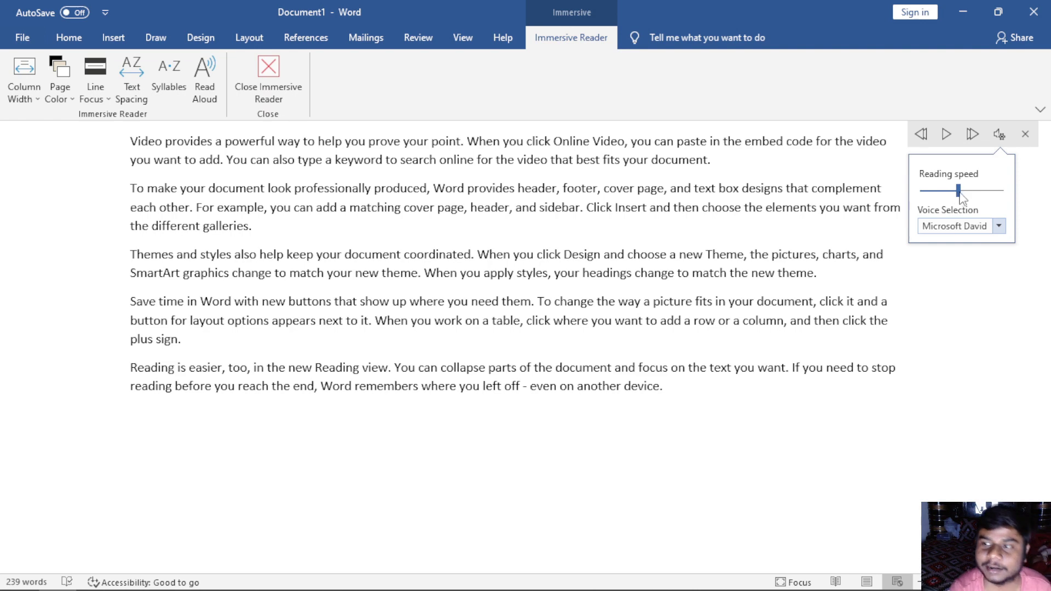
pyautogui.click(1025, 134)
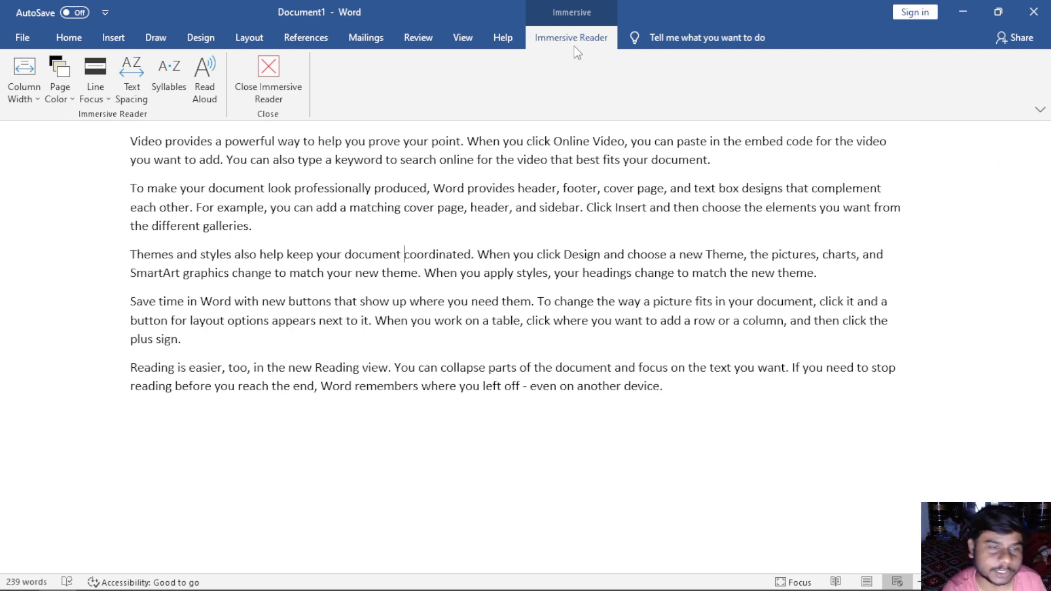
# Step: Close Immersive Reader and show the View tab with Print Layout active
pyautogui.click(278, 91)
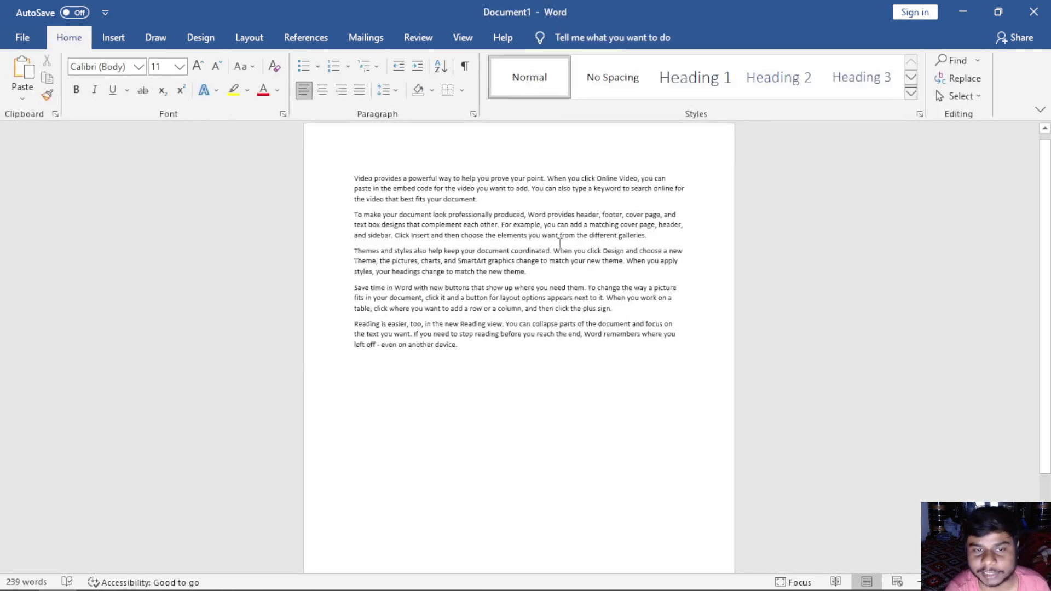
pyautogui.click(462, 37)
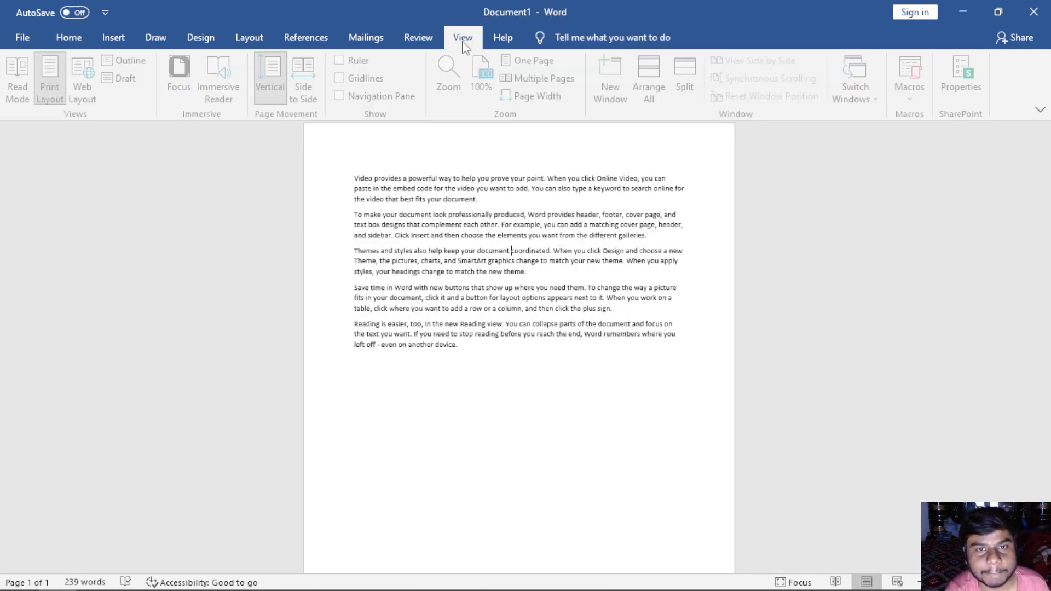